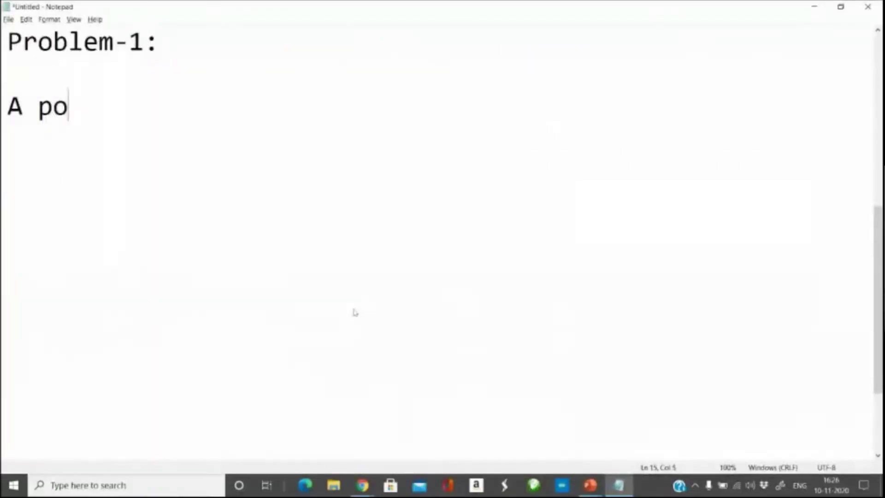
Step: Write Problem-1: a potentiometer on A0 is converted and sent to the PC every 500ms via UART at 9600 baud
type("connected to ")
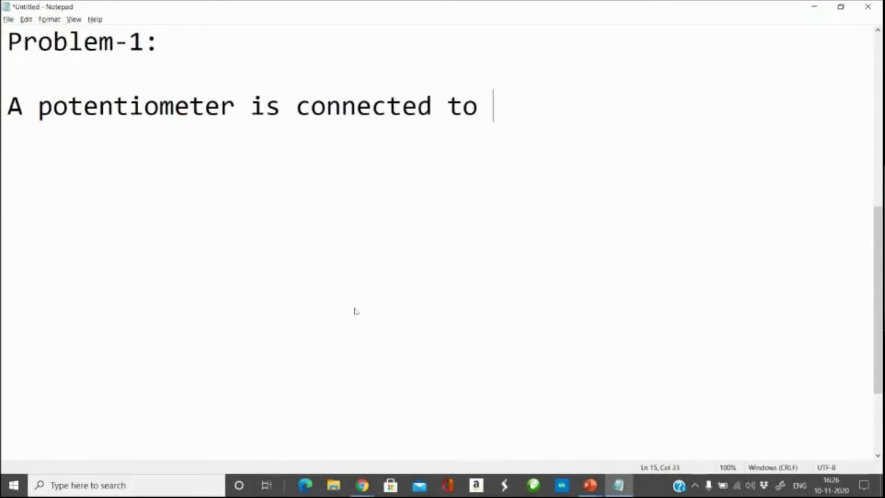
type("Analog Channel")
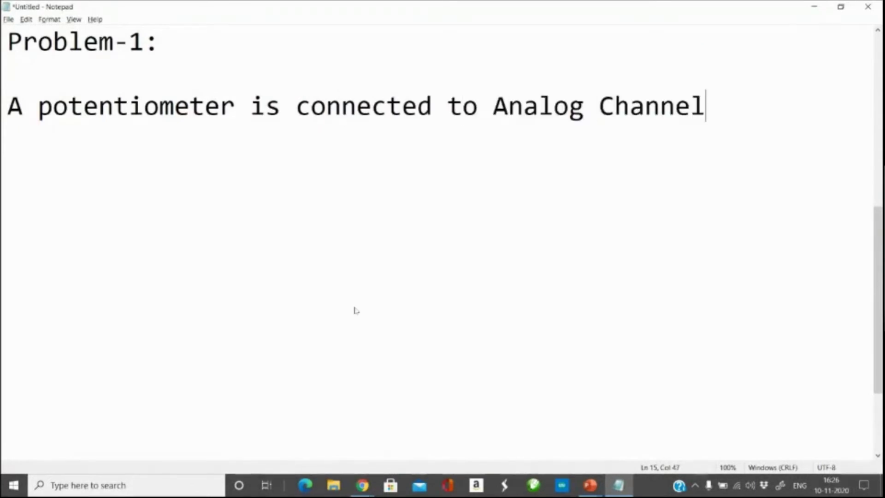
type(" 0 of Arduino (A0)")
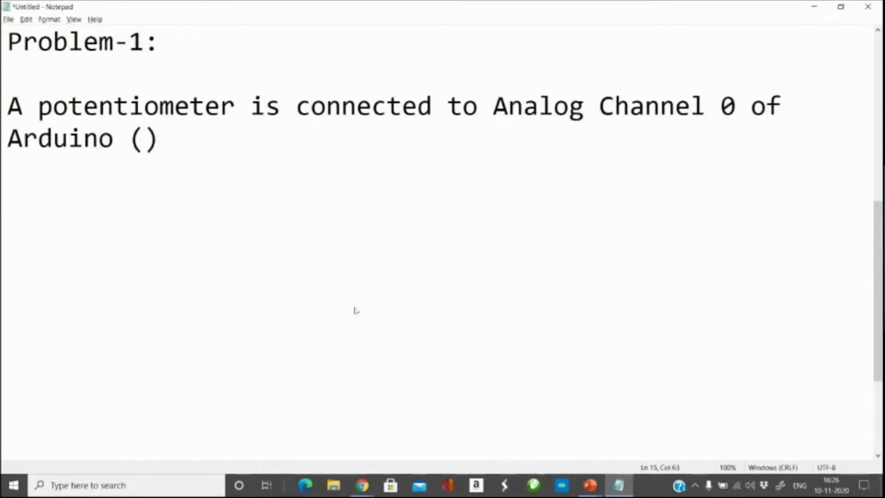
key("Left")
type("A0")
key("Right")
type(". Write a firmware to ")
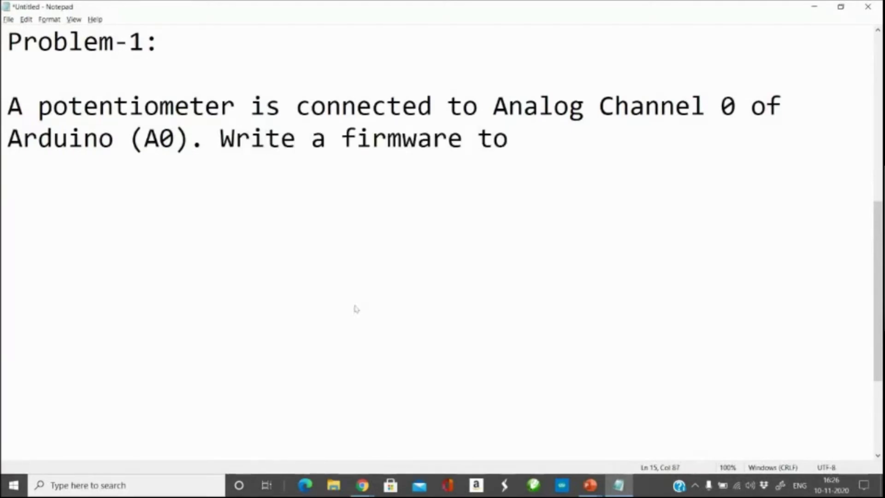
type("convert the analog s")
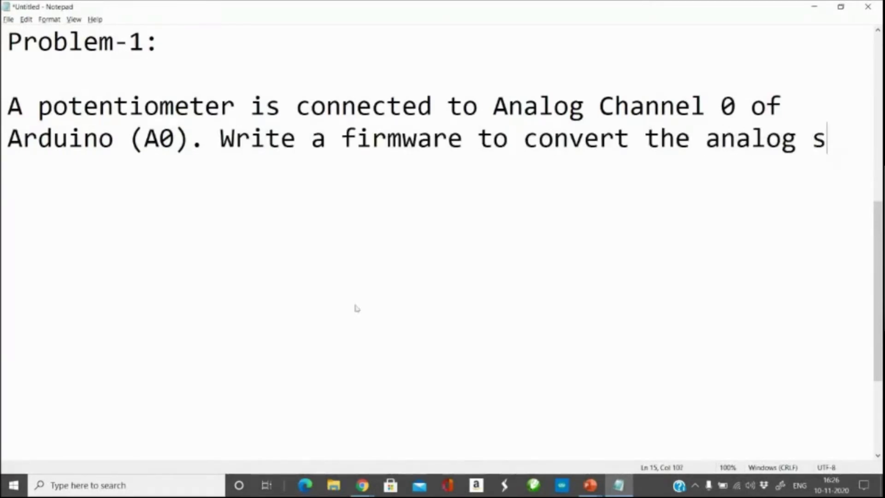
type("ignal to digital and tr")
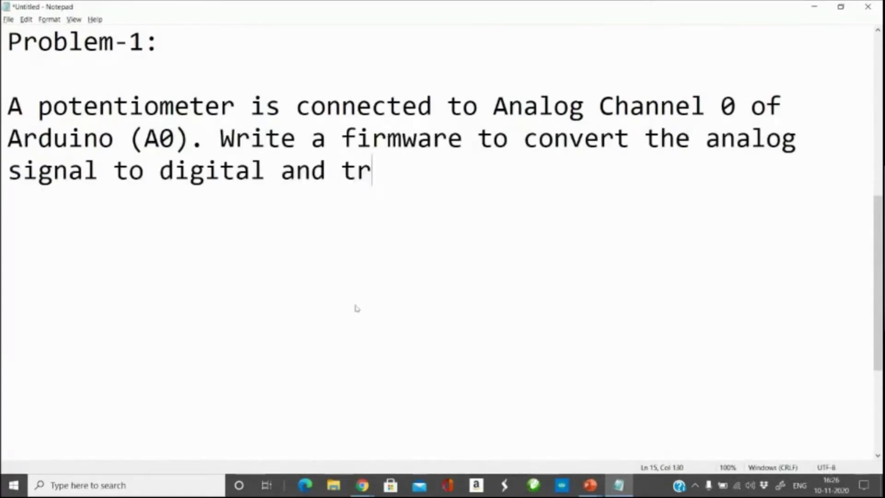
type("ansmit the data to ")
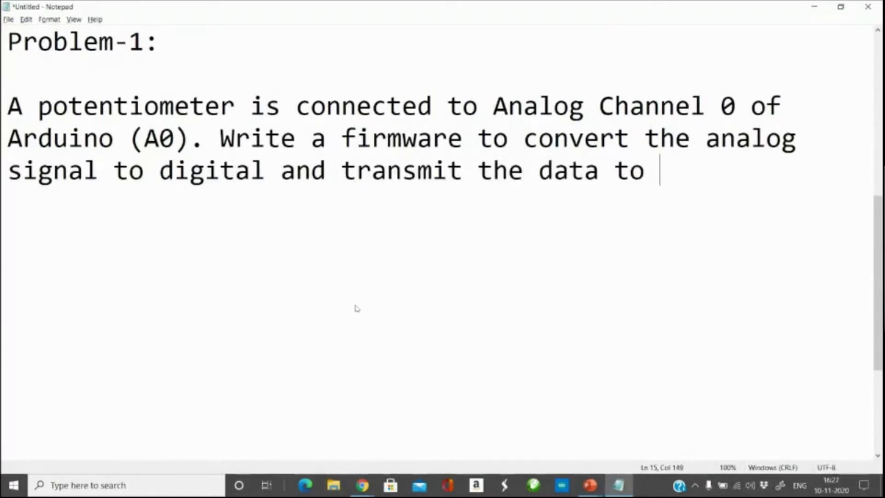
type("PC every 5")
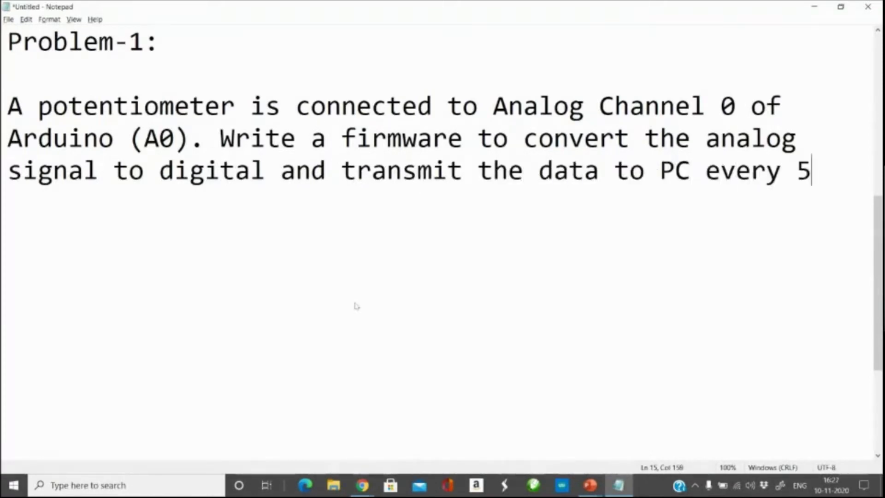
type("00ms usin")
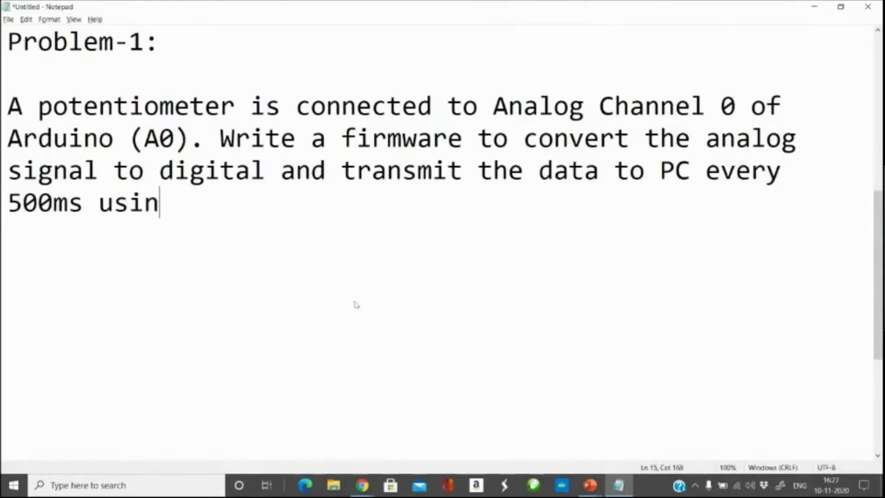
type("g UART at 9")
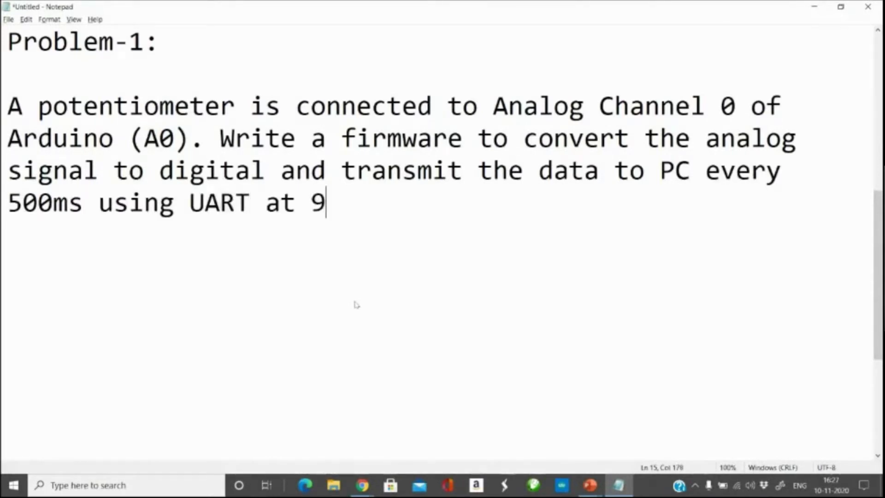
type("600 baud.")
key("Return")
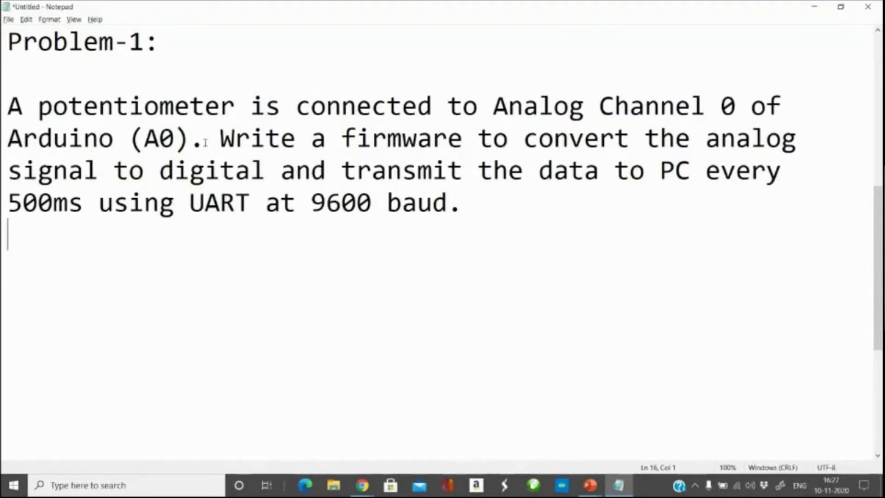
Step: Highlight the key phrases: potentiometer on A0, conversion/transmission, 500ms UART and 9600 baud
left_click_drag(206, 142, 3, 93)
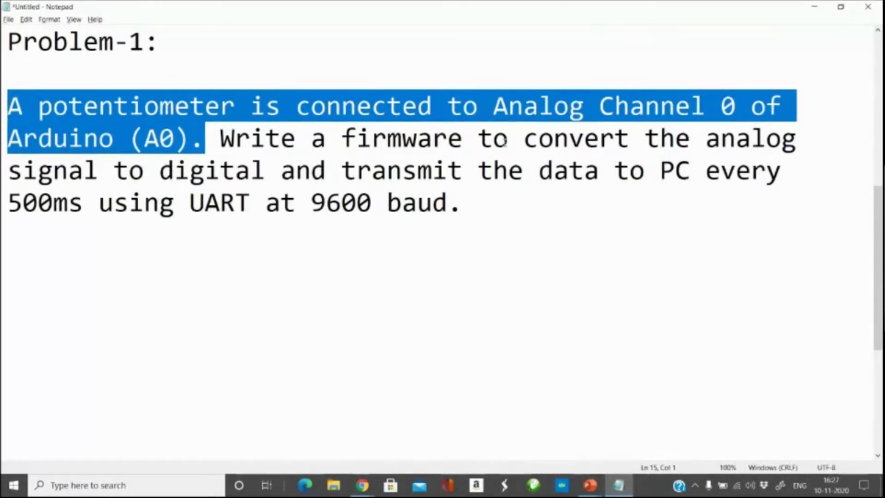
left_click_drag(526, 140, 690, 171)
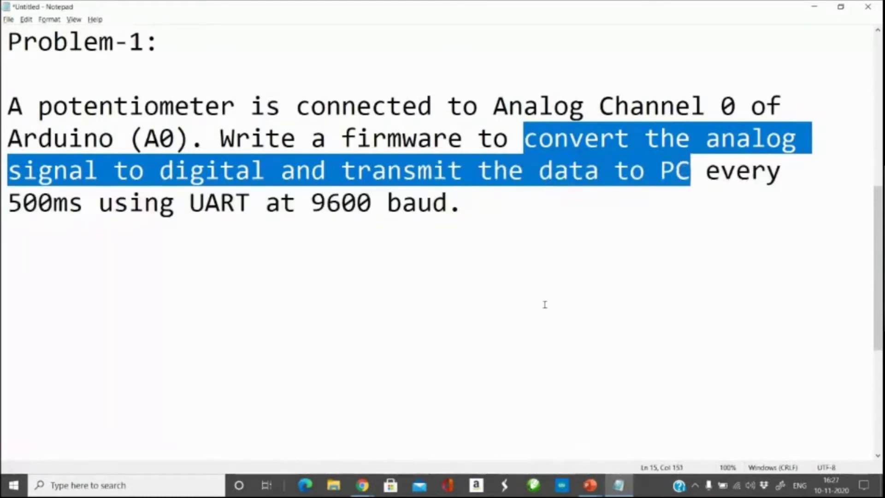
left_click(8, 299)
left_click_drag(266, 203, 3, 195)
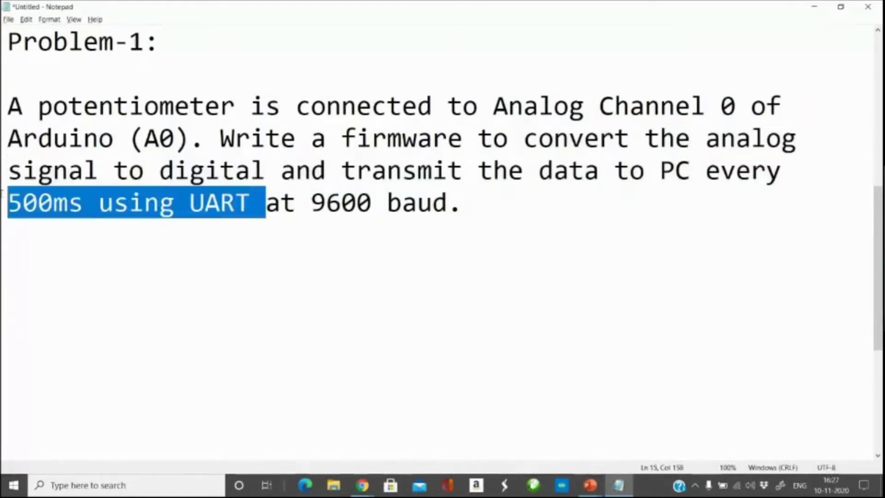
left_click_drag(296, 203, 471, 208)
left_click(185, 240)
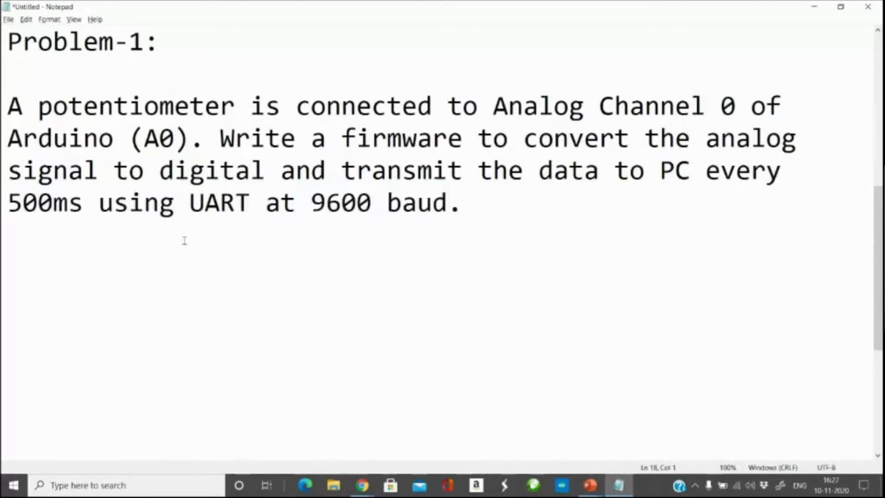
Step: Annotate 500ms with '(Sampling time)'
left_click_drag(84, 203, 2, 194)
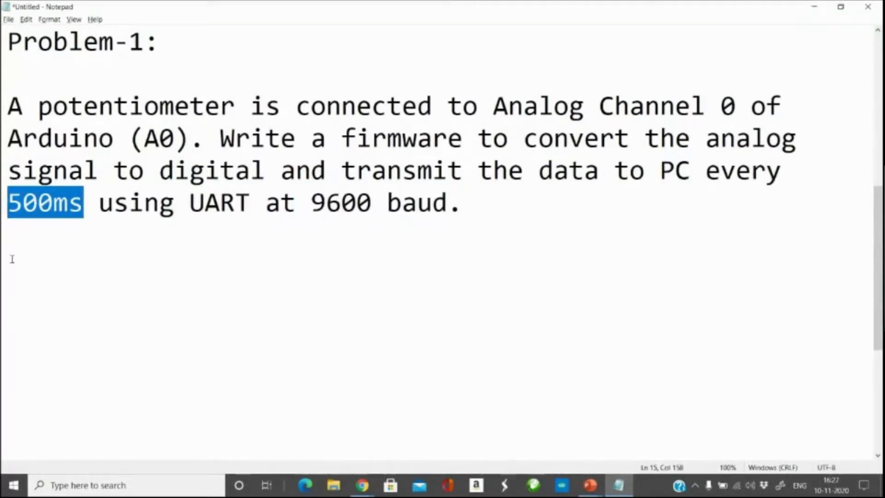
left_click(77, 212)
type("(Sampling time)")
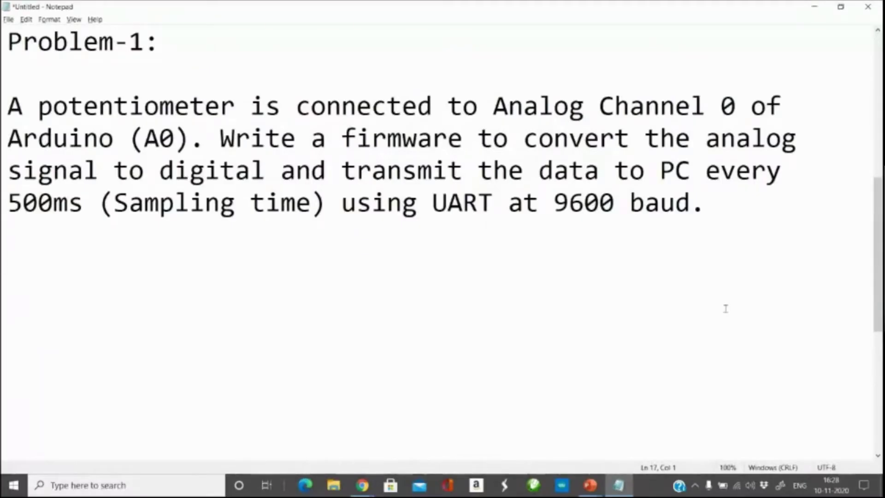
Step: Back in Tinkercad, drop a potentiometer onto the canvas and set its resistance to 10 kΩ
left_click(357, 490)
left_click(425, 429)
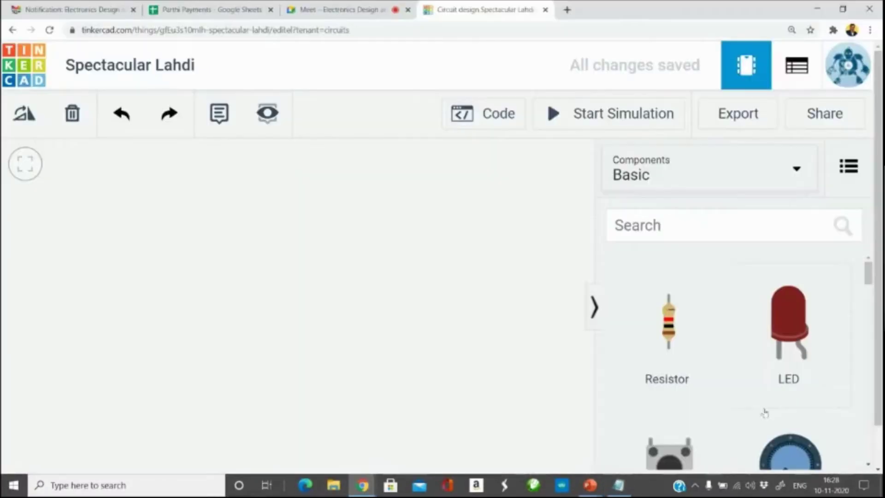
left_click_drag(791, 450, 316, 258)
left_click(322, 281)
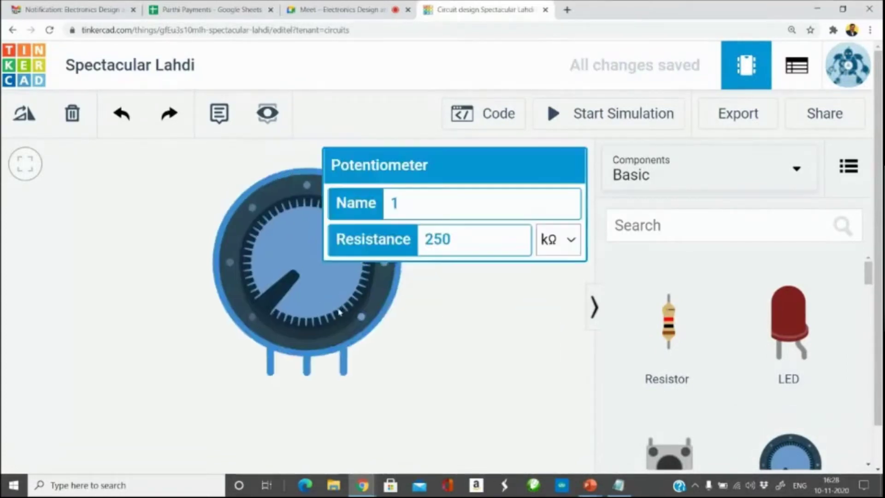
left_click(486, 246)
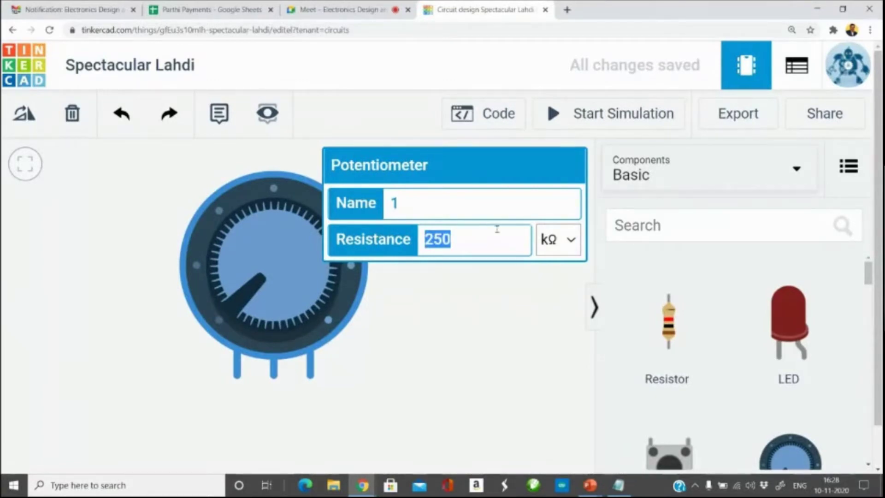
type("10")
left_click(446, 428)
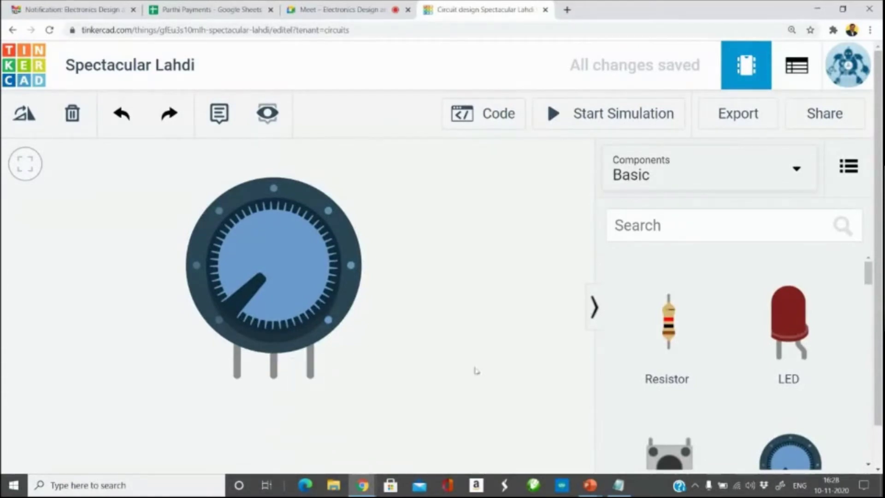
Step: Scroll the components panel and begin a new component search
scroll(484, 372, "down", 2)
scroll(490, 374, "down", 2)
left_click(685, 222)
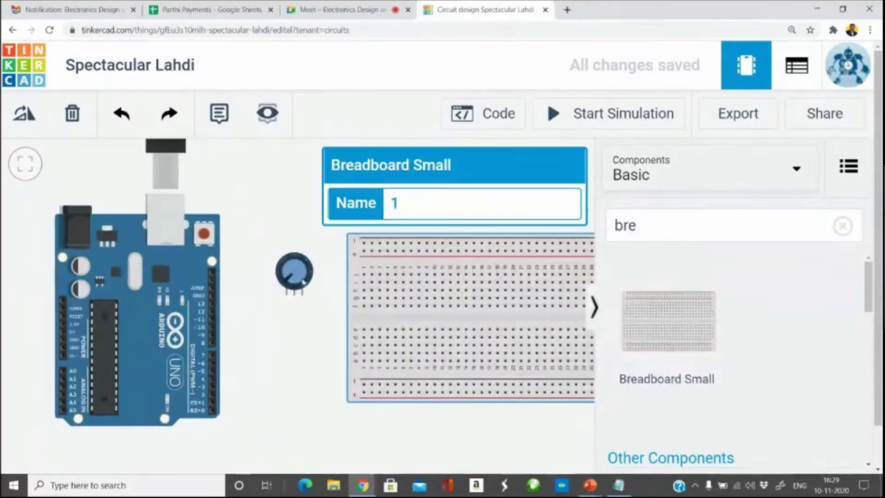
Step: Rearrange the potentiometer, breadboard and Arduino so the breadboard sits beside the Arduino
left_click_drag(299, 294, 503, 484)
left_click_drag(457, 360, 392, 360)
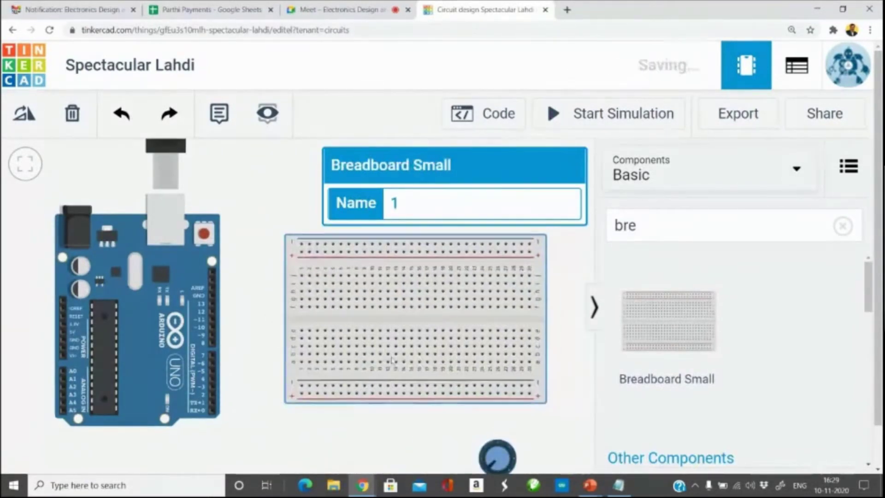
left_click_drag(185, 350, 210, 335)
scroll(271, 338, "up", 2)
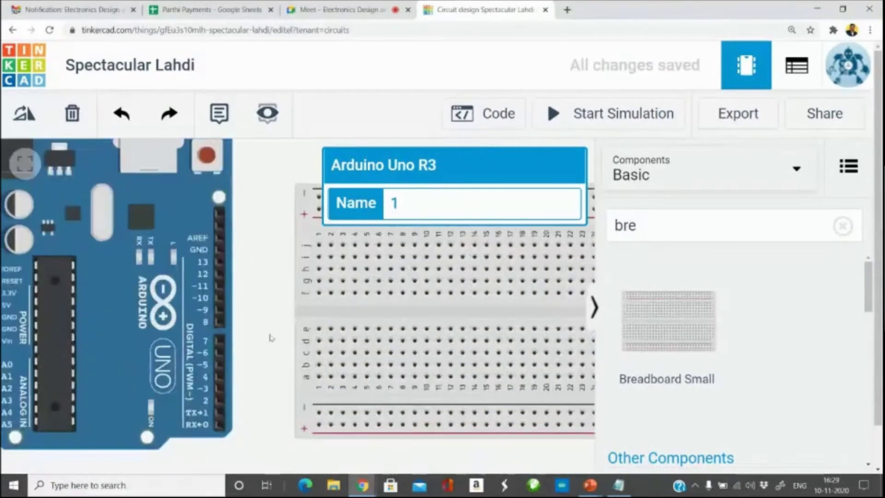
scroll(271, 338, "down", 2)
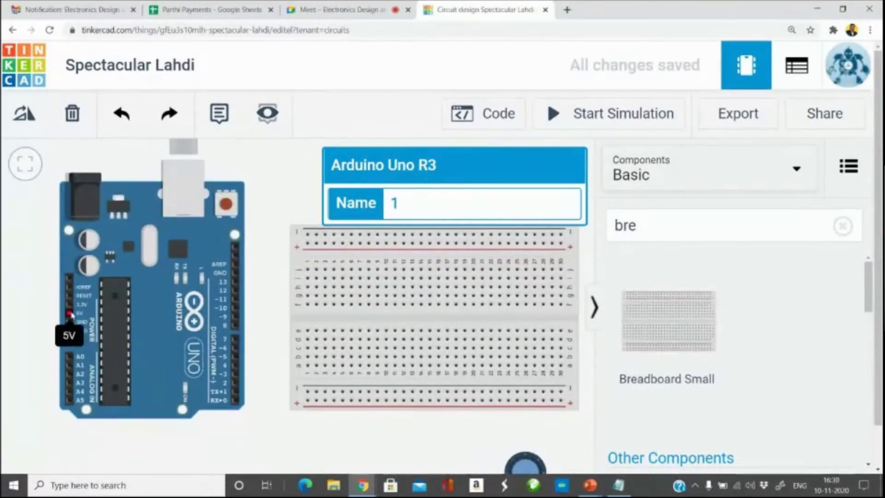
Step: Route a wire from the Arduino 5V pin beneath the board to the breadboard's + rail
left_click(70, 314)
left_click(37, 314)
left_click(37, 433)
left_click(308, 433)
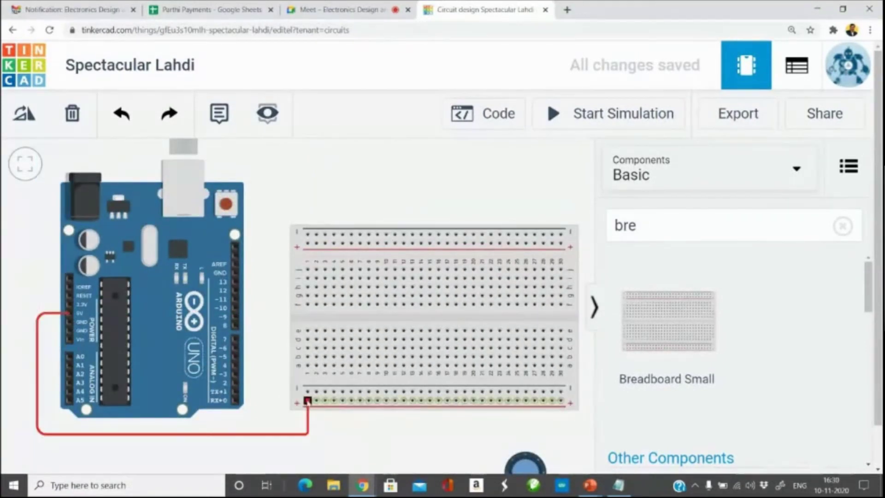
left_click(308, 243)
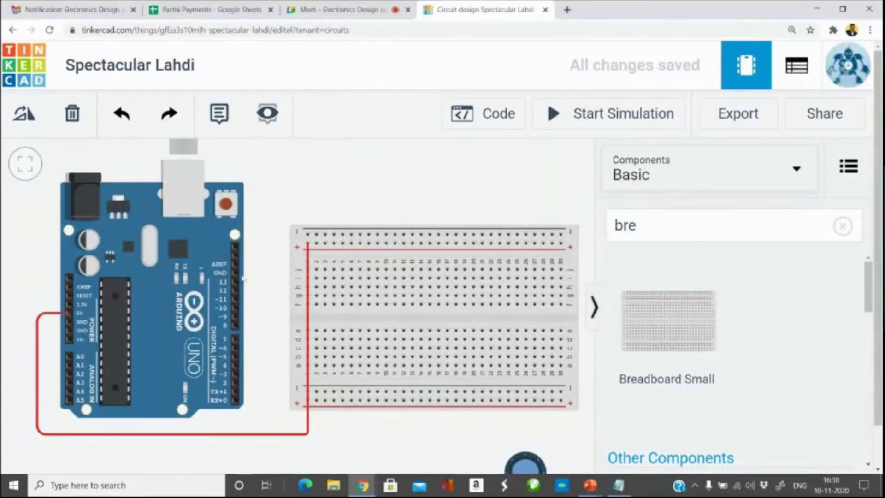
Step: Wire the Arduino GND pin to the breadboard's bottom − rail, bending at the top rail
left_click(236, 273)
left_click(316, 235)
left_click(317, 392)
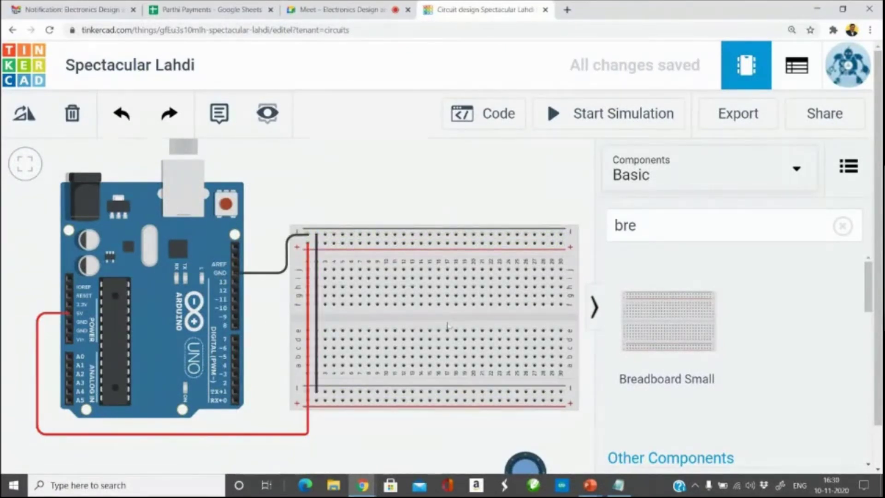
scroll(421, 421, "down", 1)
scroll(419, 421, "up", 3)
scroll(419, 421, "down", 3)
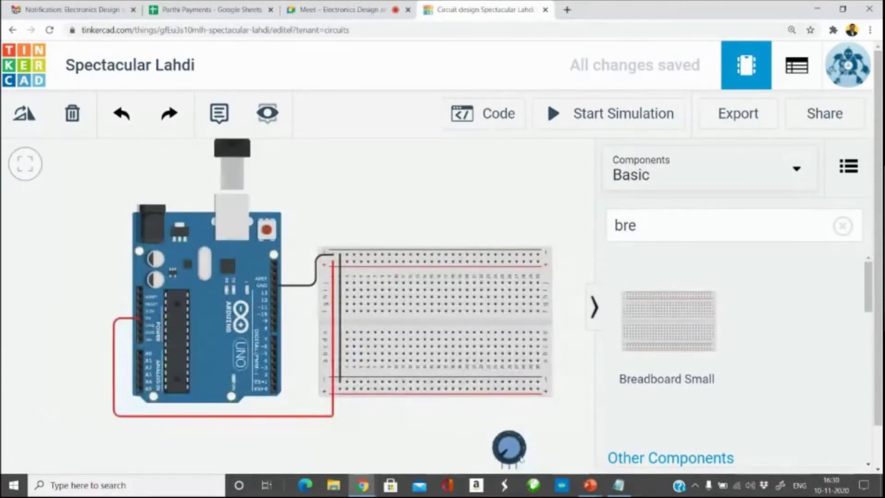
Step: Plug the potentiometer into the breadboard and wire its Terminal 1 to the + rail
left_click_drag(521, 458, 440, 374)
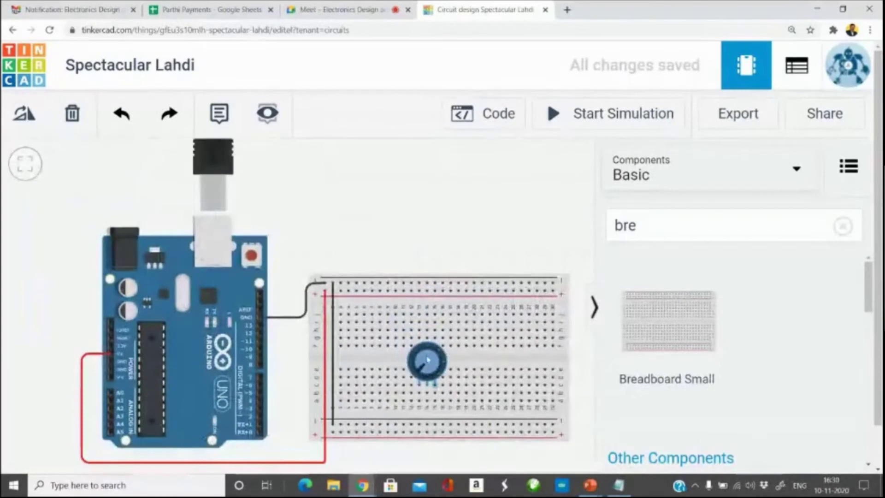
scroll(419, 301, "up", 3)
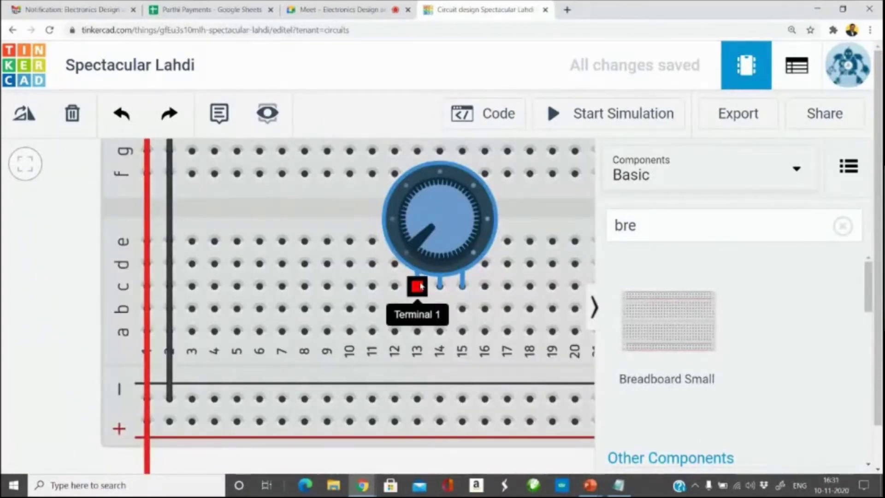
left_click(417, 286)
left_click(417, 421)
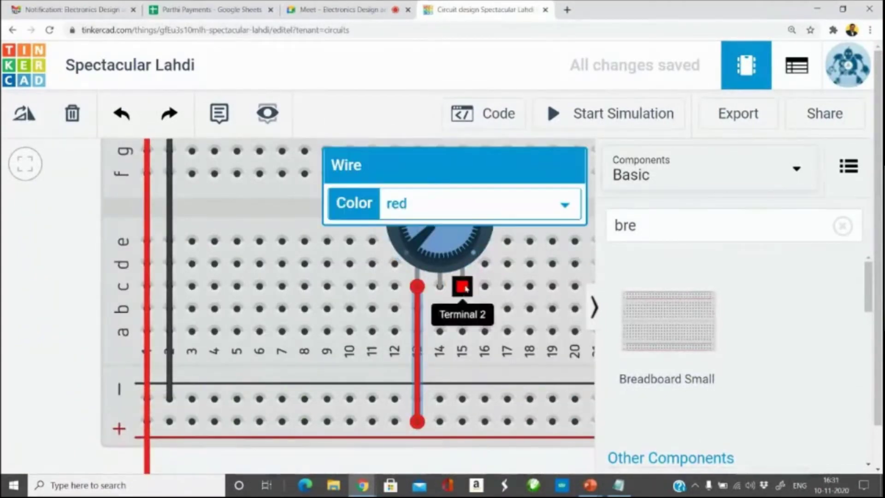
Step: Wire Terminal 2 to the − rail and pan to show the whole circuit
left_click(462, 286)
left_click(463, 399)
scroll(468, 365, "down", 3)
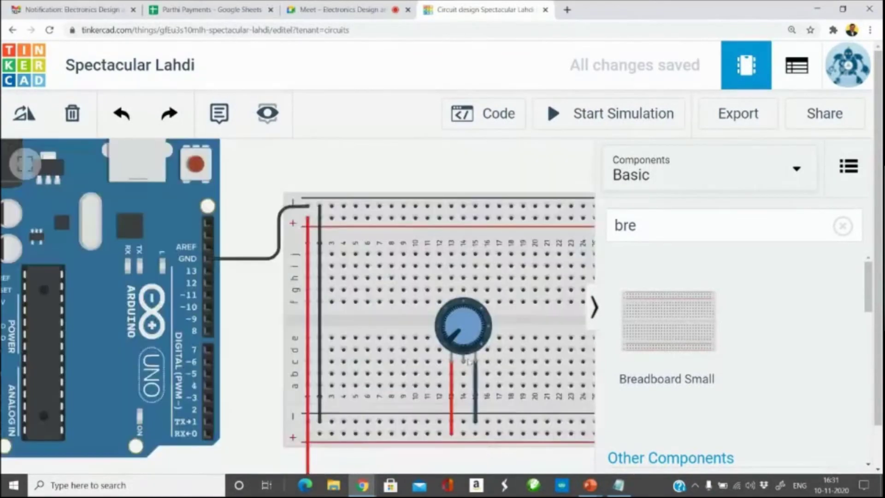
scroll(532, 448, "up", 2)
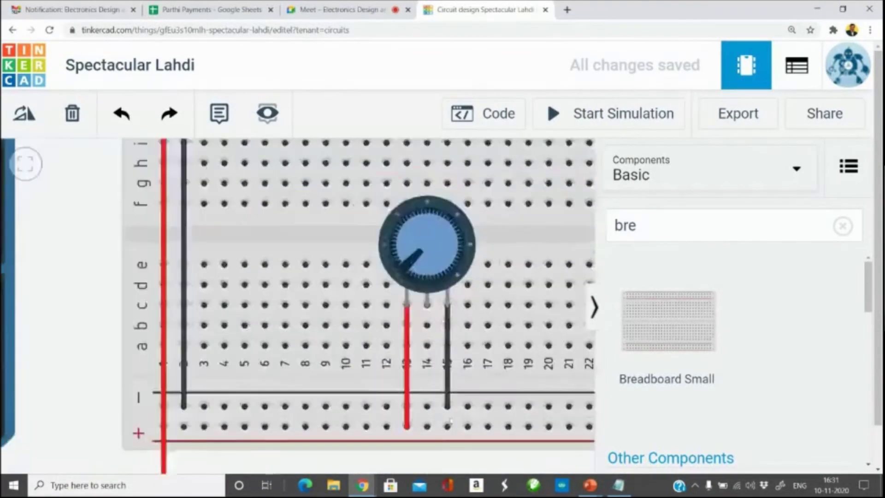
scroll(461, 442, "down", 5)
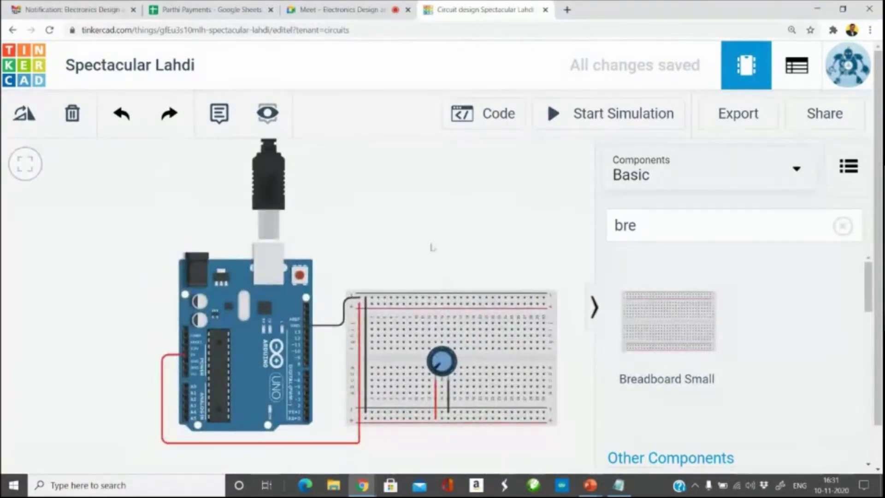
left_click_drag(466, 267, 312, 176)
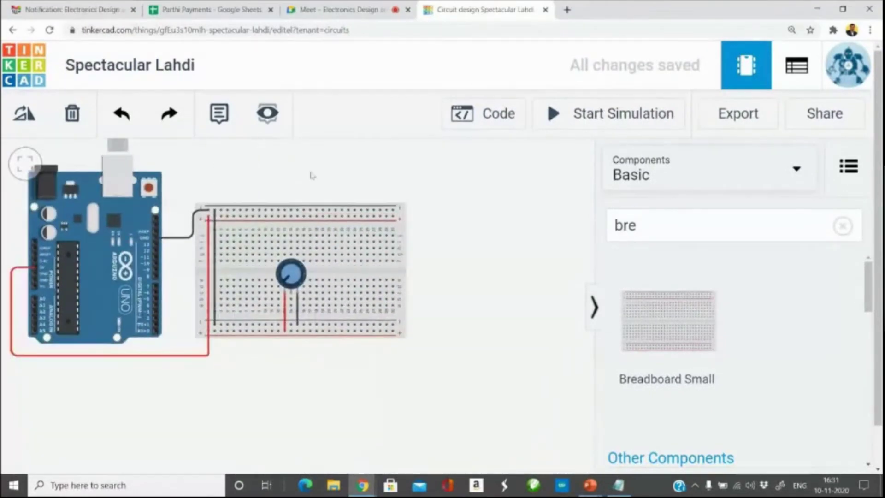
Step: Search for the multimeter and place it above the breadboard
left_click(843, 226)
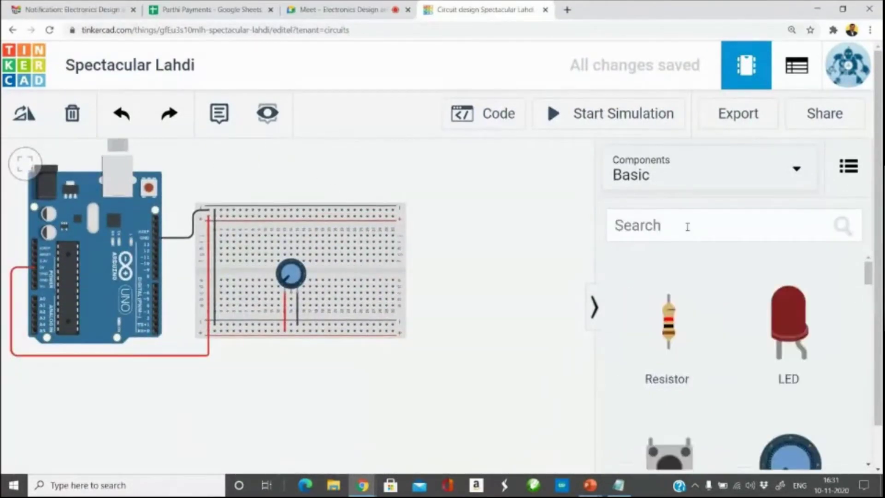
left_click(687, 226)
type("milti")
left_click_drag(669, 323, 362, 287)
scroll(362, 288, "up", 3)
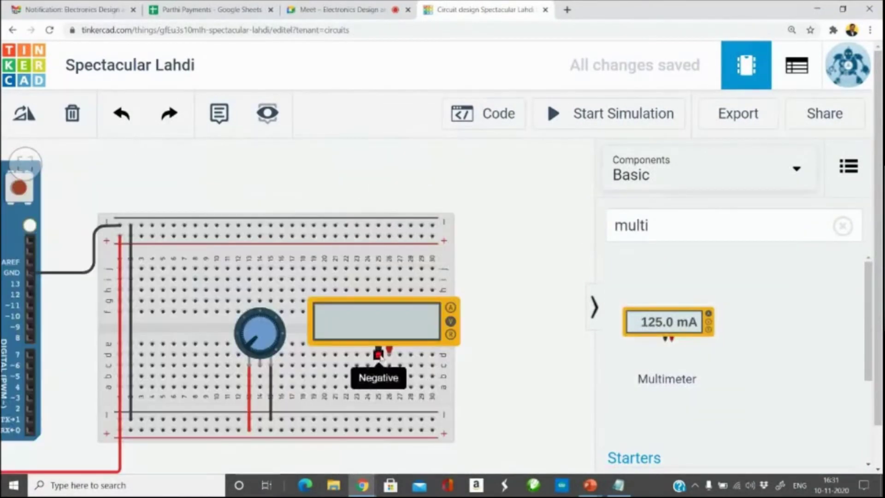
Step: Wire the multimeter's negative probe to the − rail and the potentiometer wiper to its positive probe
left_click(379, 354)
left_click(378, 419)
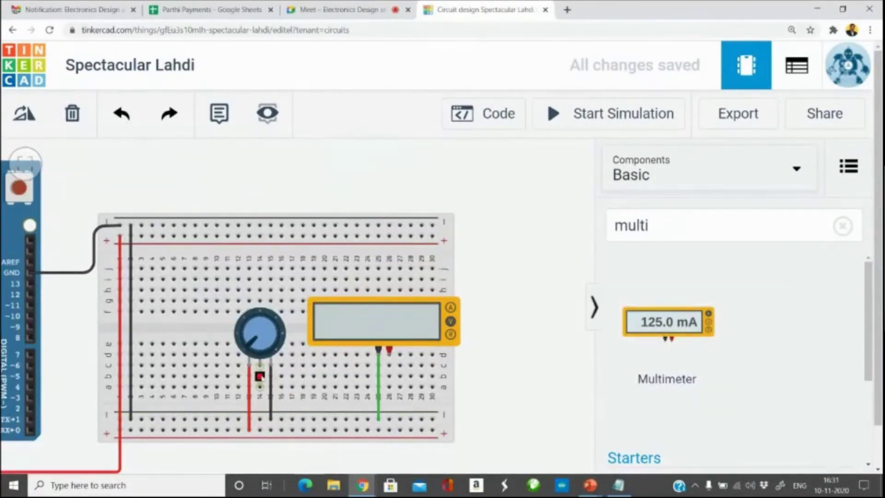
left_click(260, 377)
left_click(389, 376)
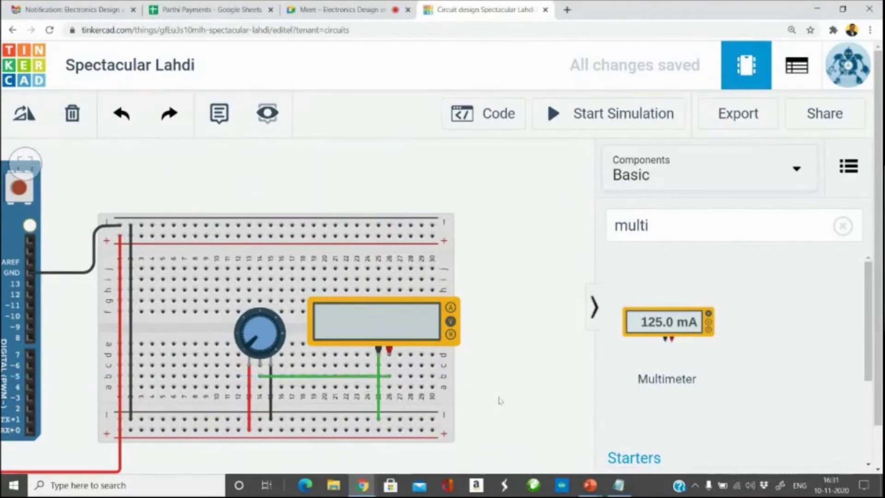
Step: Zoom around the circuit and select the multimeter to check its mode
scroll(500, 400, "up", 3)
scroll(501, 392, "down", 1)
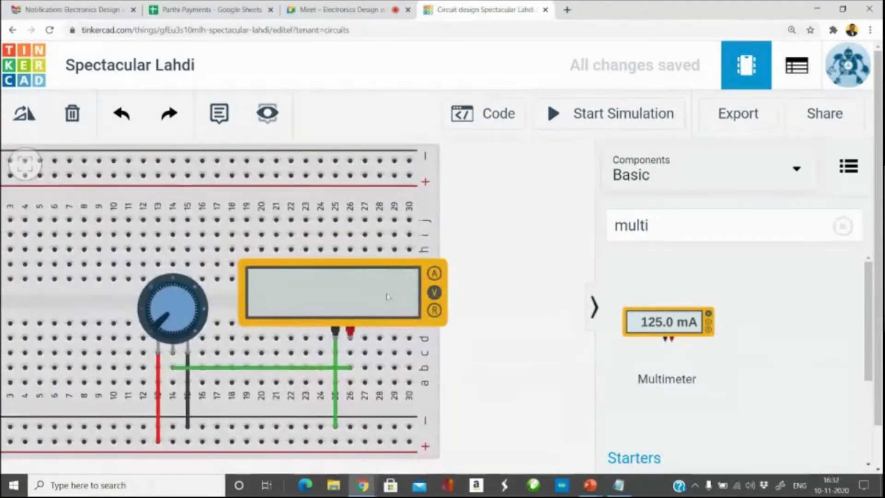
scroll(173, 365, "up", 3)
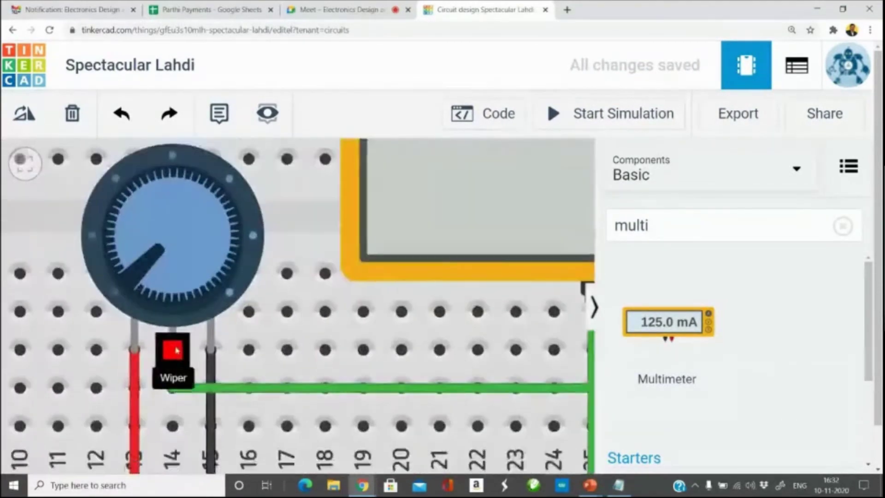
scroll(175, 369, "down", 1)
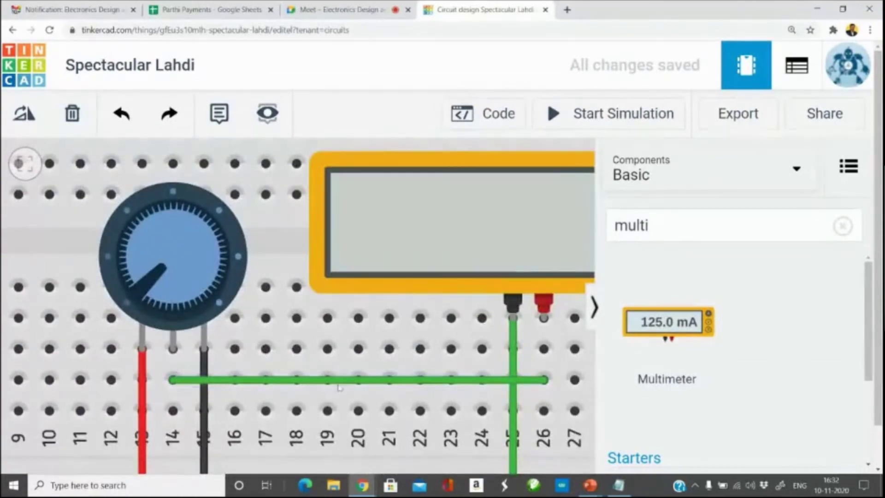
scroll(406, 388, "down", 5)
scroll(461, 389, "up", 2)
scroll(461, 390, "down", 3)
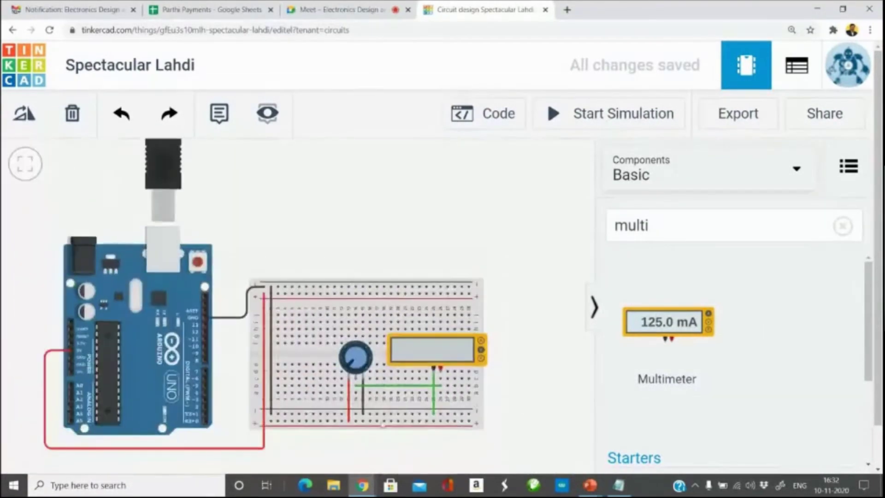
left_click(471, 339)
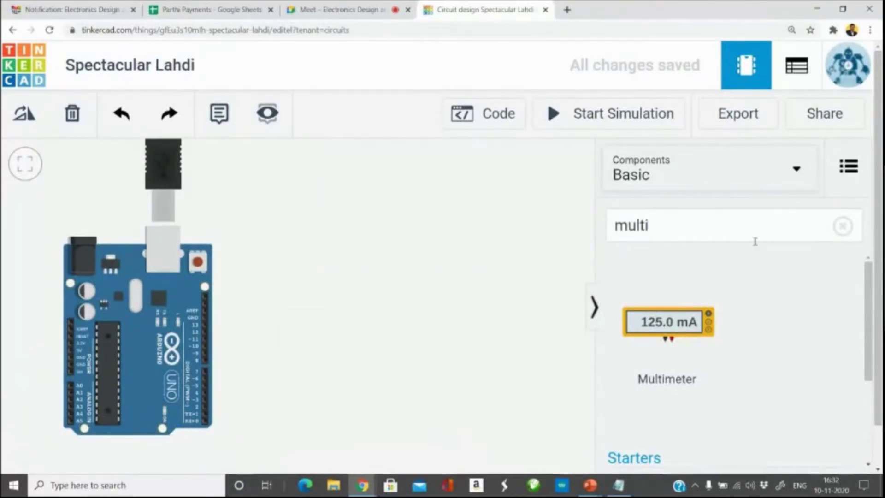
Step: Place a new multimeter and a potentiometer beside it on the canvas
left_click_drag(669, 332, 463, 210)
left_click(488, 282)
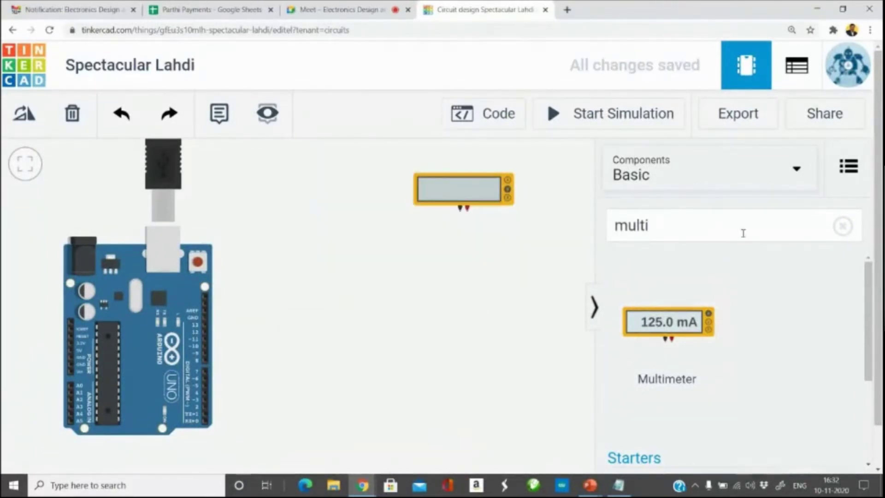
left_click(843, 226)
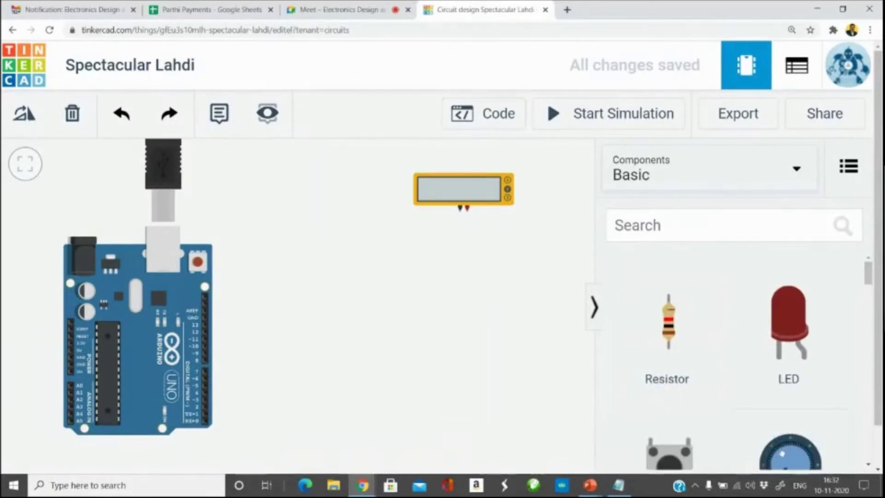
left_click_drag(791, 452, 345, 210)
Step: Wire the Arduino power pin to one potentiometer terminal and terminal 2 to Arduino GND
left_click(73, 349)
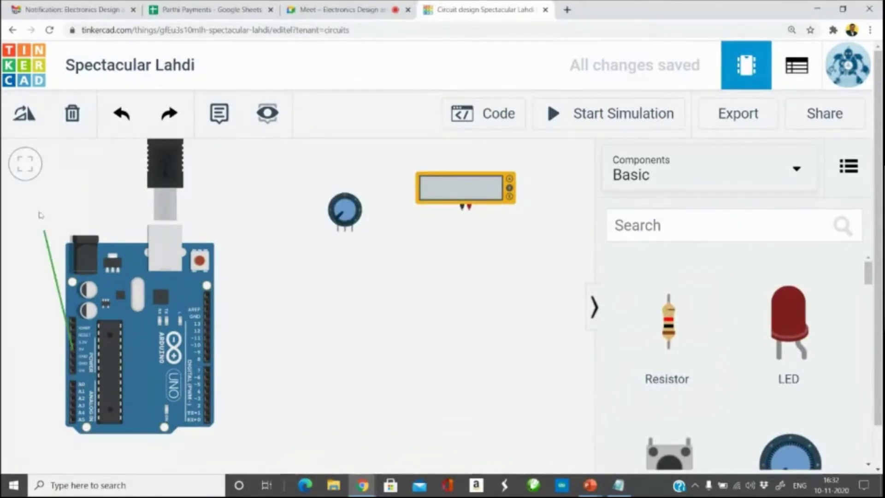
left_click(38, 190)
left_click(338, 231)
left_click(346, 266)
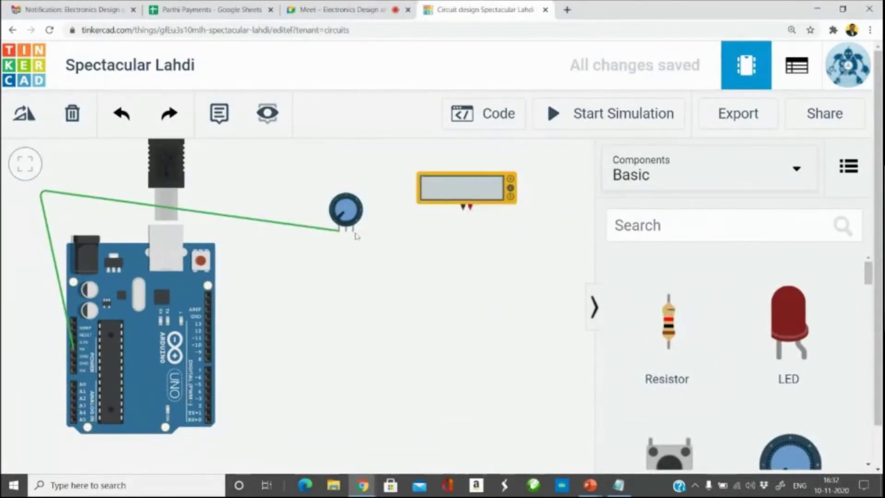
left_click(352, 231)
left_click(381, 278)
left_click(208, 316)
Step: Connect the potentiometer's middle terminal to the multimeter's positive probe
left_click(346, 230)
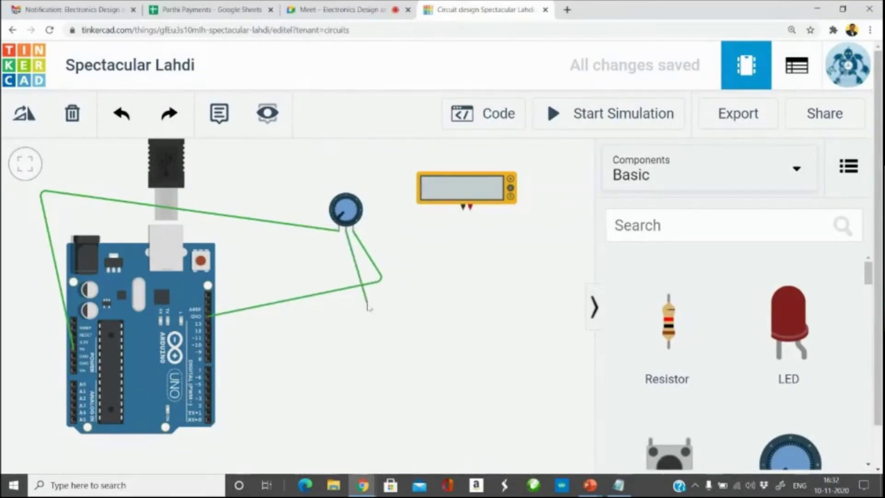
left_click(352, 320)
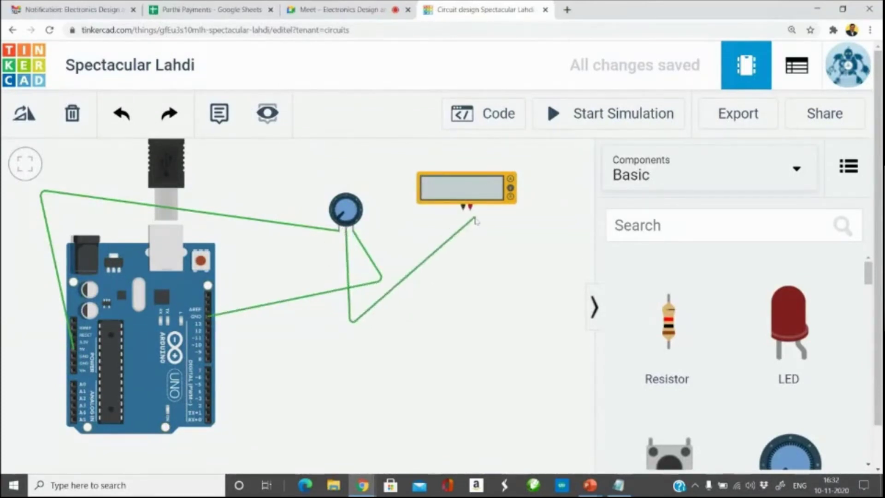
left_click(468, 206)
scroll(471, 293, "up", 3)
scroll(472, 294, "down", 3)
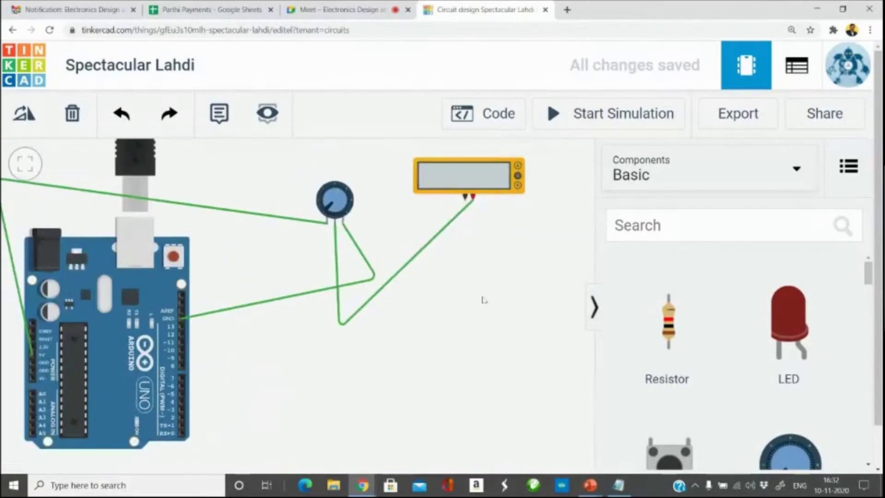
Step: Colour the power wire red and the ground wire black
left_click(313, 220)
left_click(435, 203)
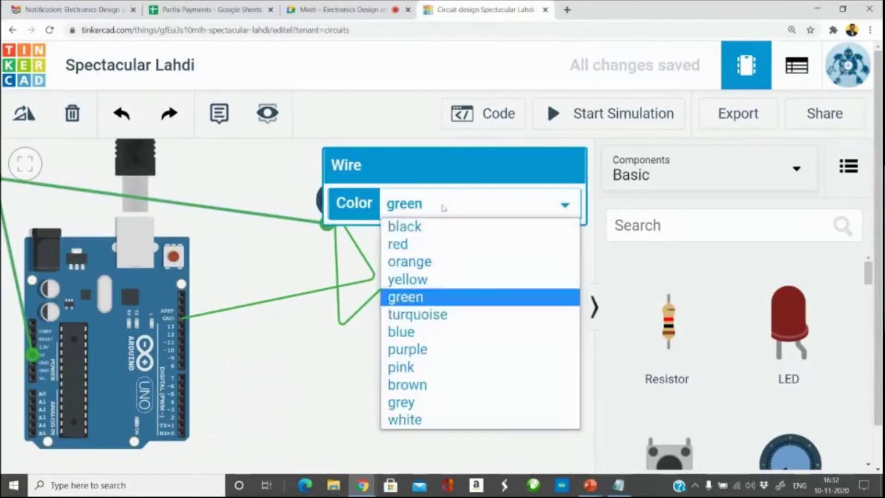
left_click(401, 247)
left_click(283, 299)
left_click(321, 301)
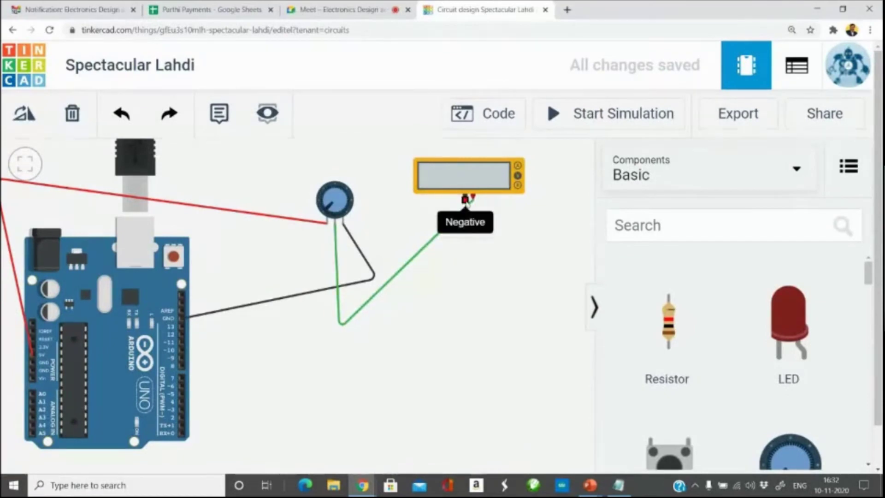
Step: Wire the multimeter's negative terminal to the potentiometer pin and start the simulation, reading 5.00 V
left_click(465, 200)
left_click(346, 224)
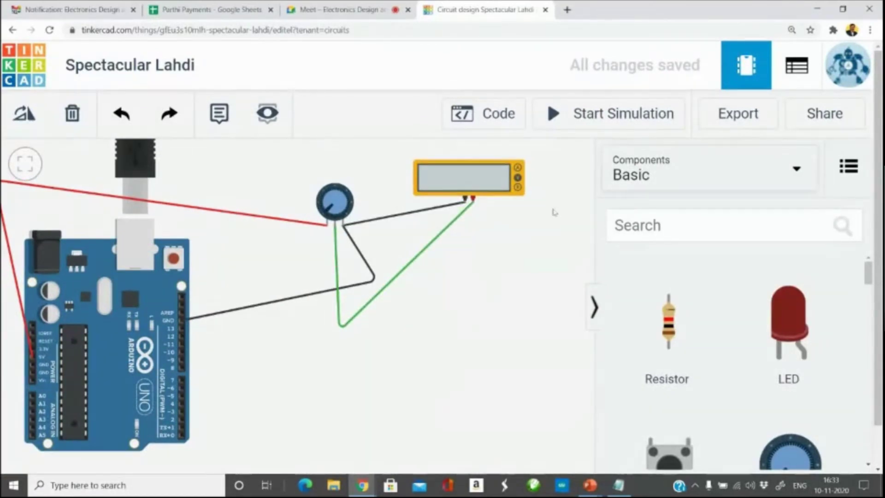
left_click(565, 116)
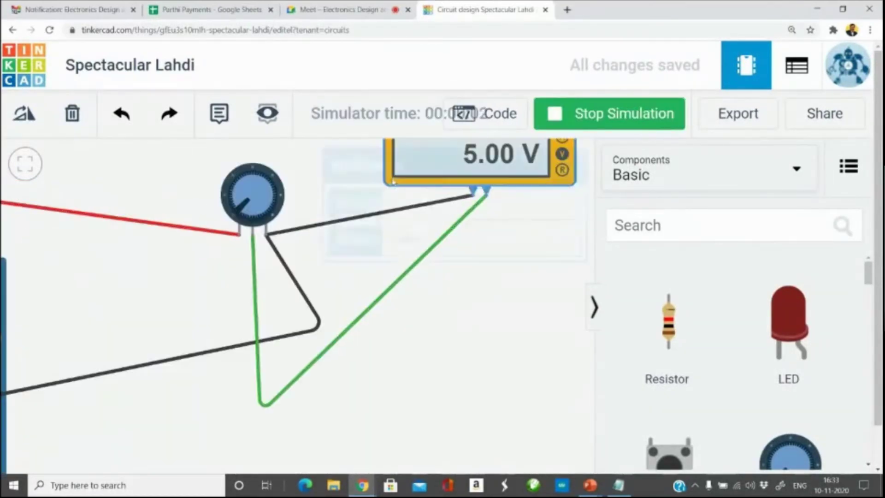
Step: Rotate the potentiometer knob, sweeping the multimeter reading from 5.00 V down to 200 mV
left_click_drag(336, 170, 318, 253)
mouse_move(221, 295)
left_mouse_down()
mouse_move(222, 255)
mouse_move(254, 261)
mouse_move(261, 275)
mouse_move(251, 292)
mouse_move(241, 280)
mouse_move(225, 289)
left_mouse_up()
left_click_drag(278, 308, 256, 279)
scroll(255, 397, "down", 3)
scroll(193, 451, "down", 2)
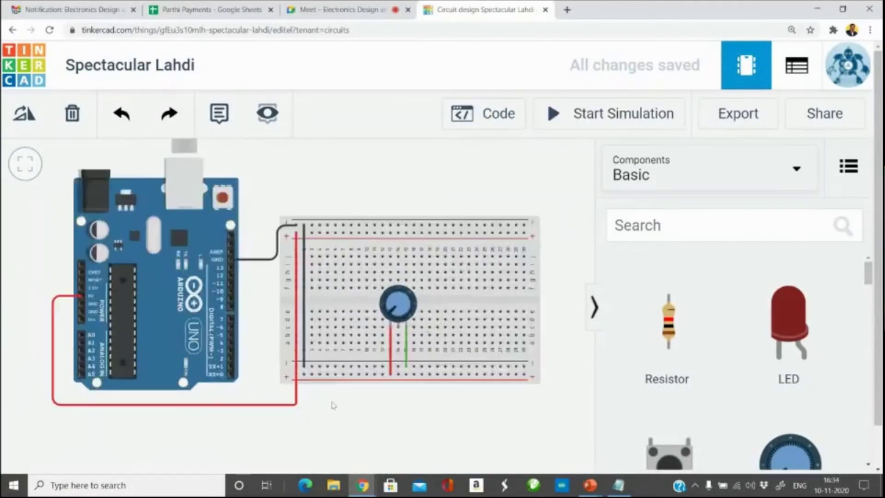
scroll(351, 387, "up", 2)
Step: Run a wire from Arduino A0 under the breadboard to the potentiometer wiper and colour it magenta
scroll(392, 360, "down", 2)
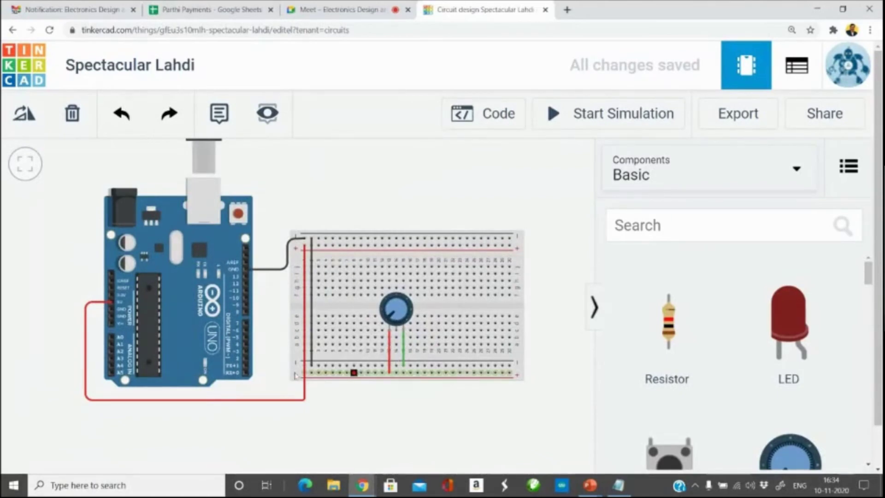
left_click(111, 338)
left_click(58, 338)
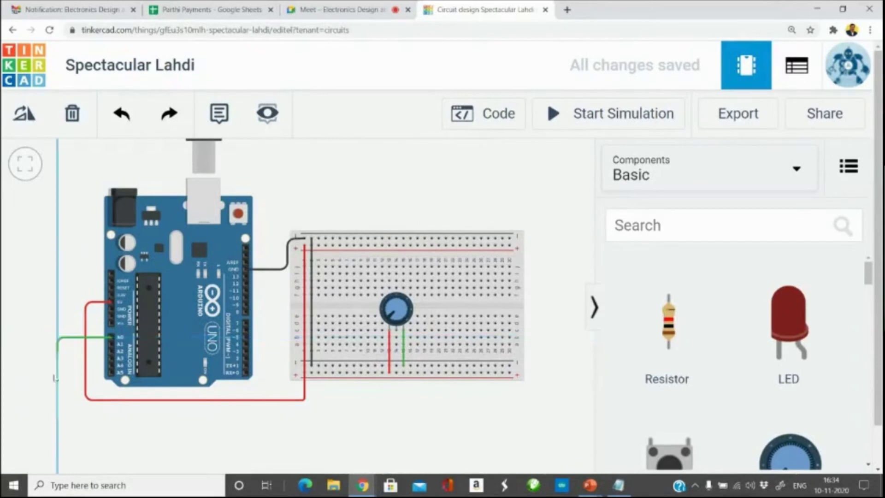
left_click(58, 430)
left_click(399, 429)
left_click(403, 360)
left_click(450, 204)
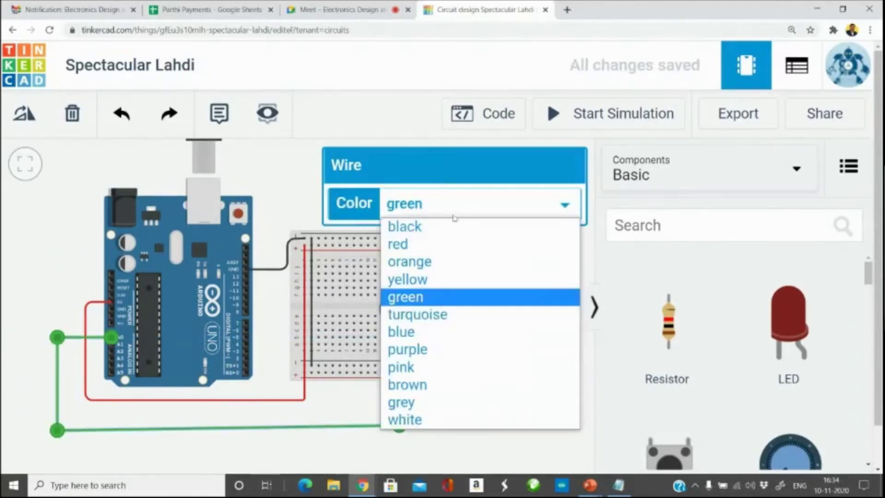
left_click(408, 350)
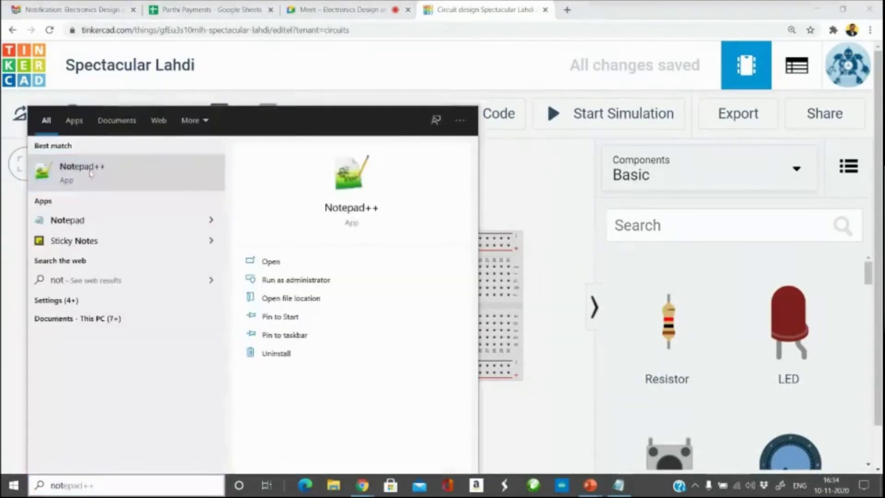
Step: Launch Notepad++, create a new document and declare int adcValue;
key("Return")
key("ctrl+n")
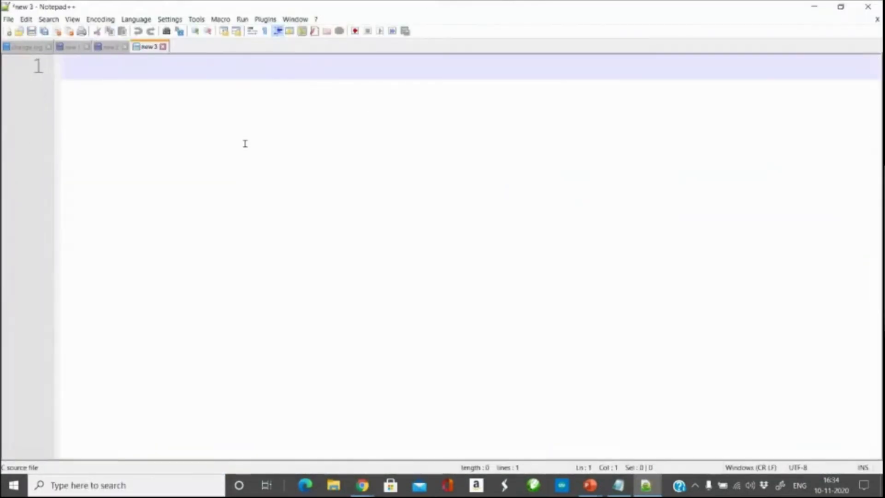
type("void")
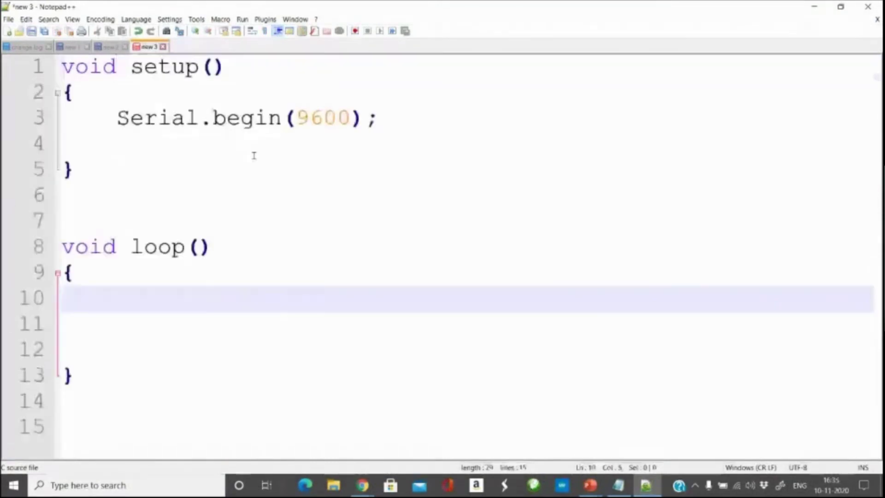
type("a")
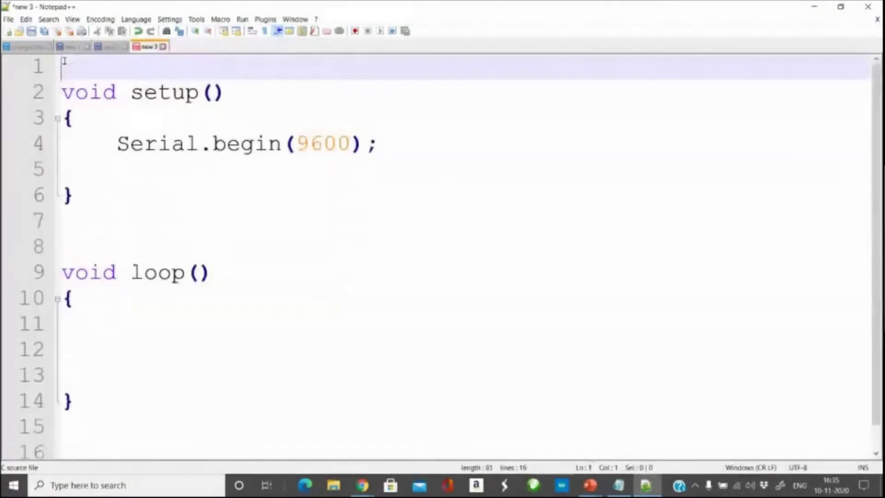
type("int ")
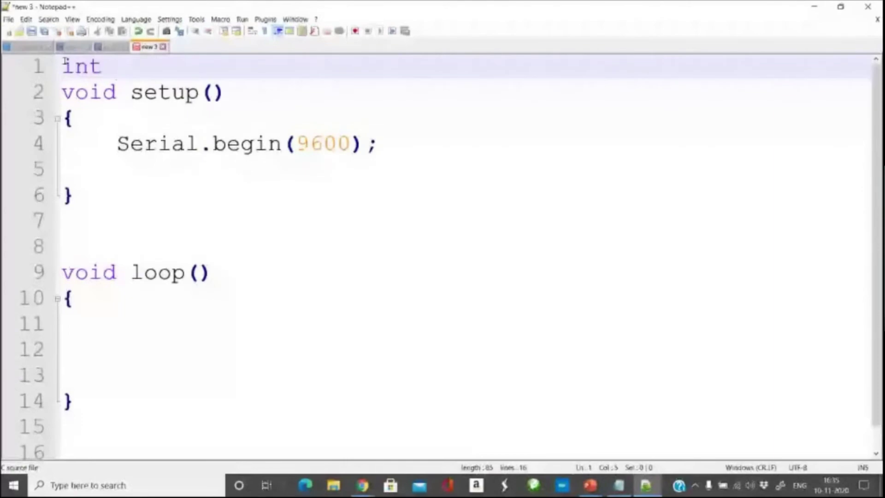
type("adcValue")
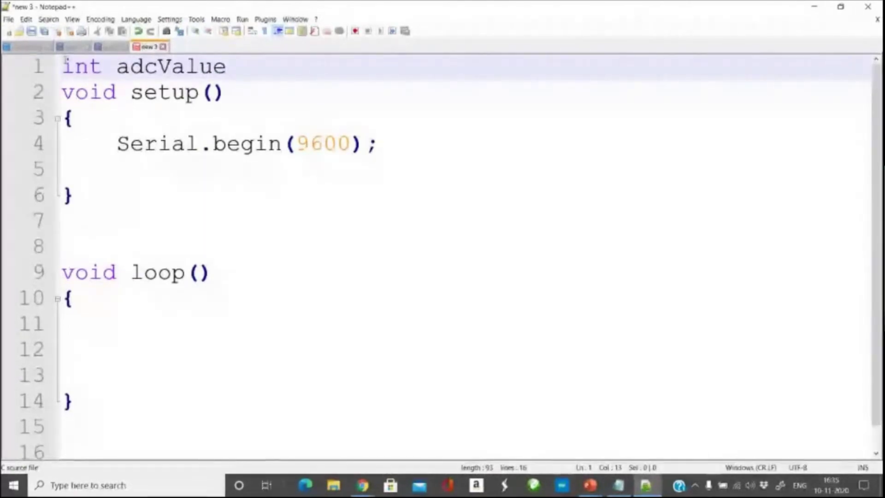
type(";")
key("Return")
Step: Add adcValue = analogRead(A0); inside the loop body
left_click(117, 358)
type("adcValue = m")
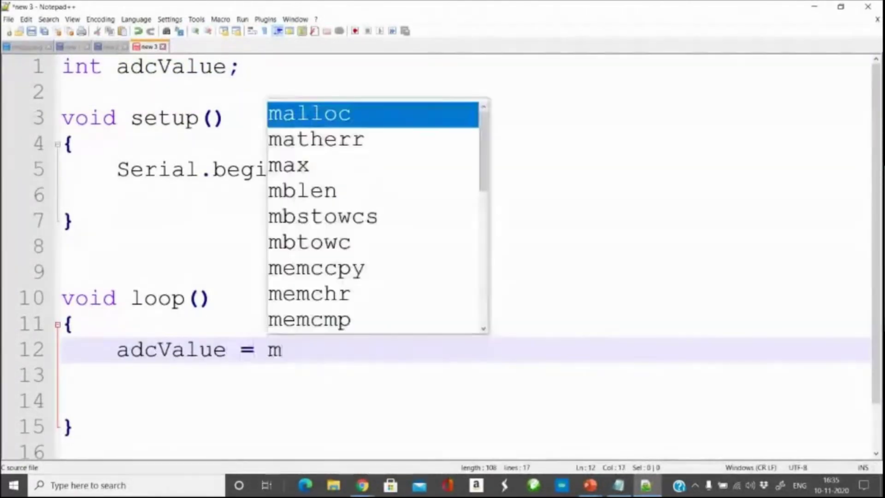
key("BackSpace")
type("analogRe")
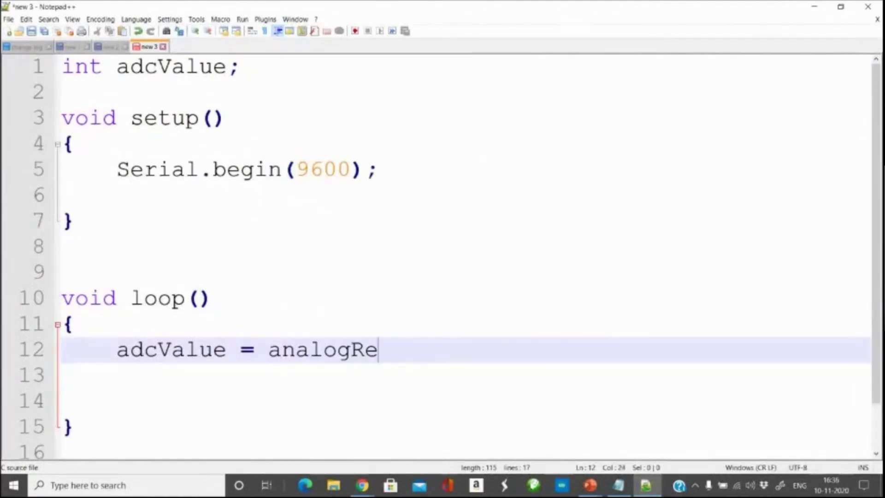
type("ad(")
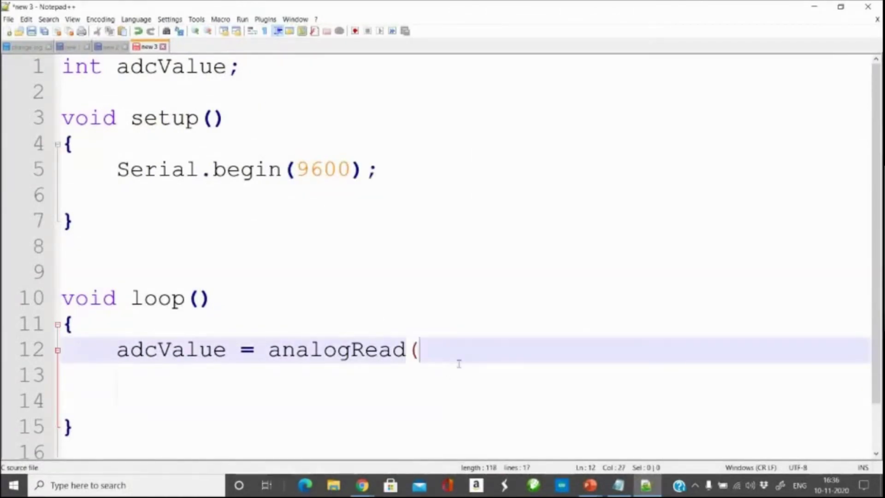
type("A0);")
key("Return")
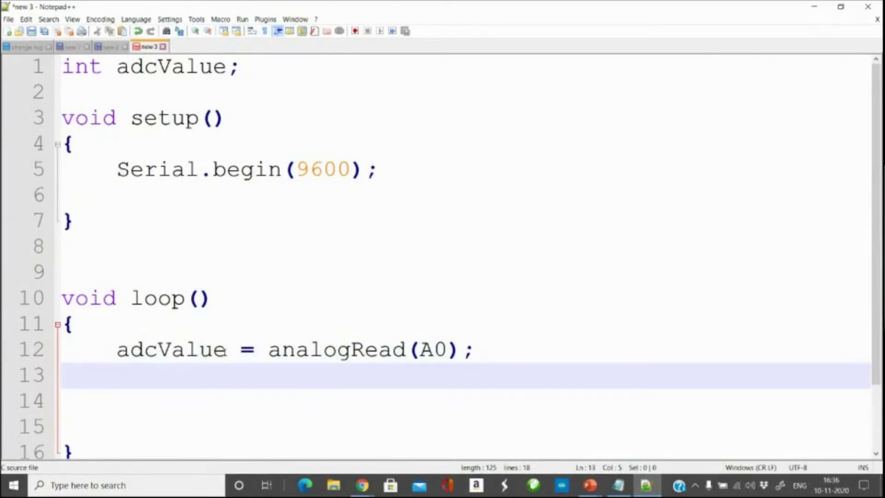
Step: Add Serial.println(adcValue); after the analogRead line
left_click_drag(227, 350, 111, 355)
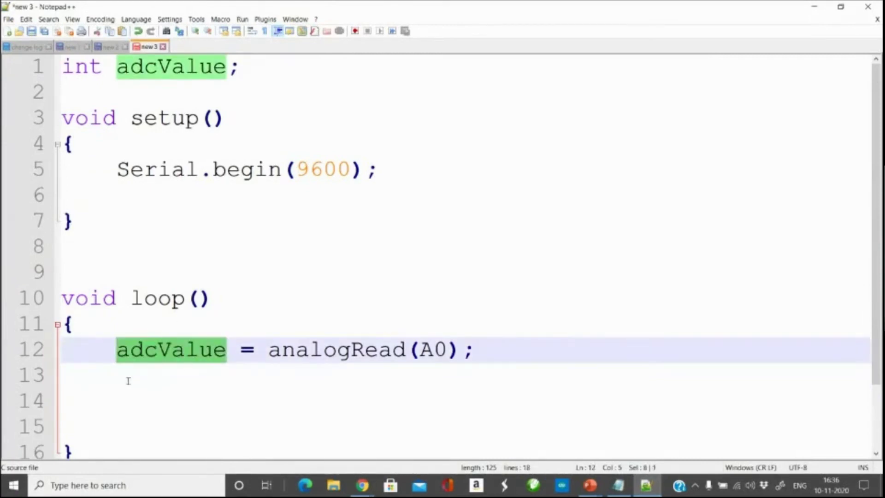
left_click(129, 381)
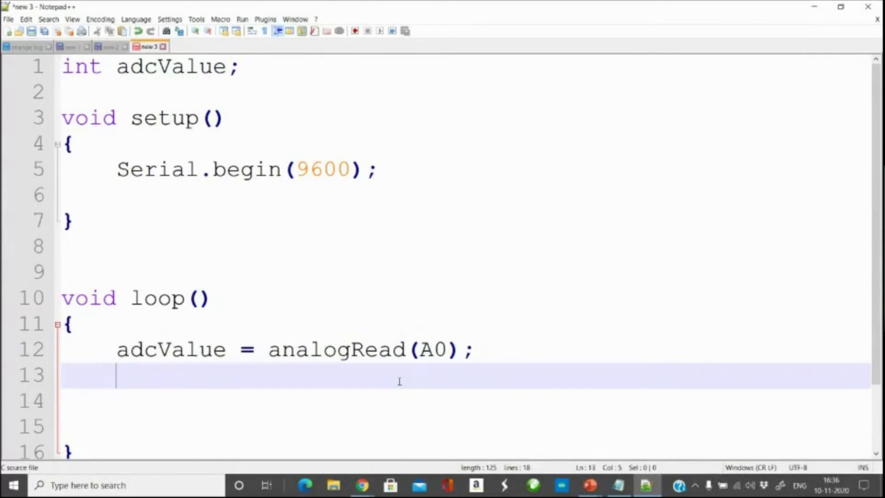
type("Ser")
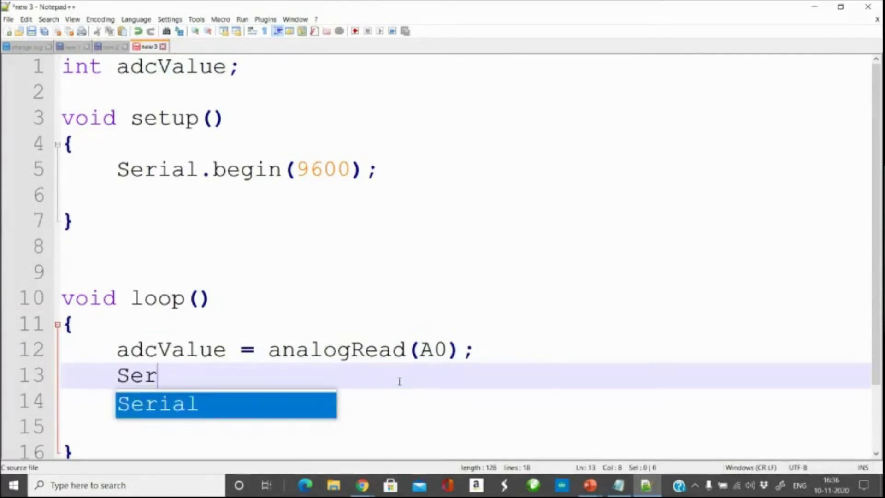
key("Return")
type(".println(adcValue);")
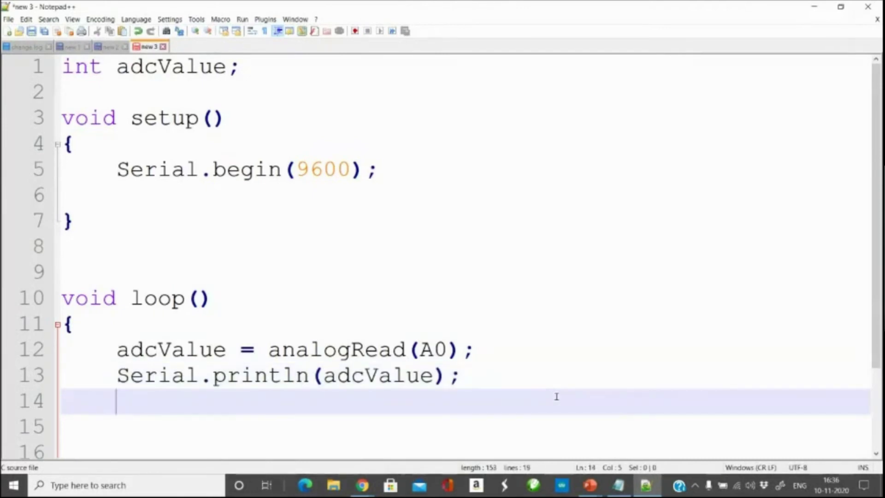
Step: Add delay(500); to pause 500 ms between readings
type("delay(500);")
key("Left")
key("Left")
type("500")
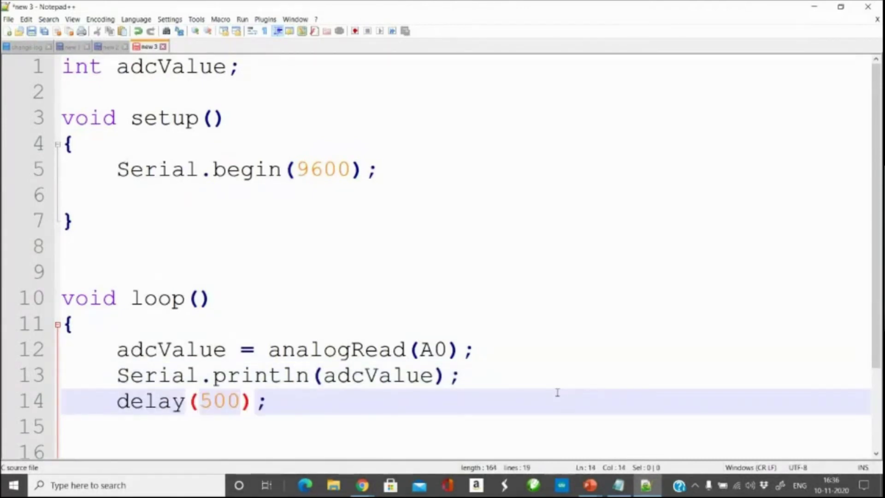
scroll(557, 392, "down", 1)
left_click_drag(268, 272, 446, 272)
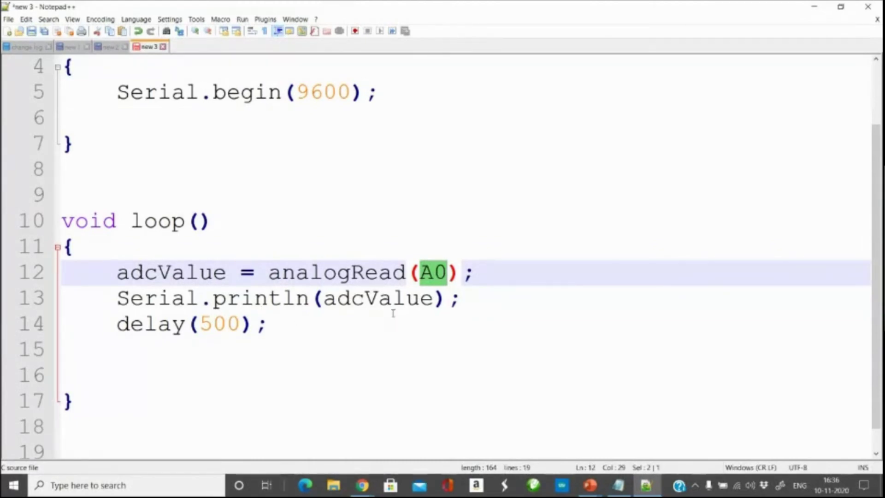
Step: Remove the extra blank line, select the whole sketch and return to Tinkercad
left_click(293, 376)
key("ctrl+shift+l")
key("ctrl+a")
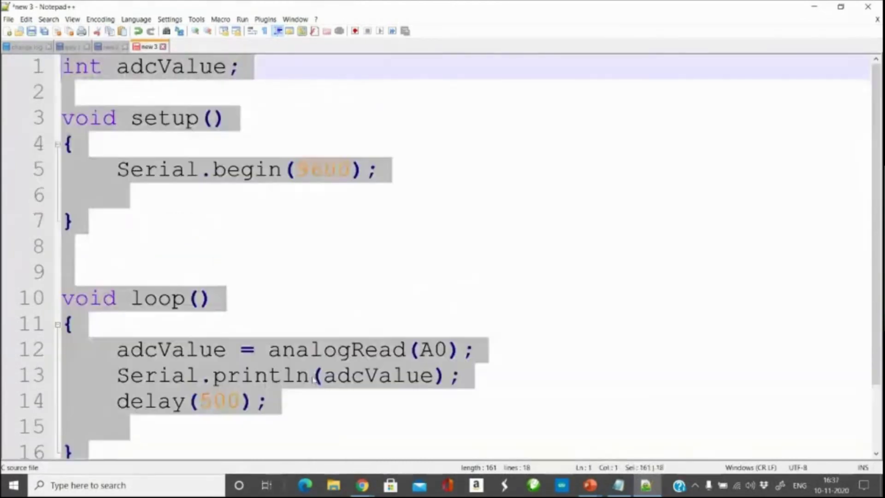
key("alt+Tab")
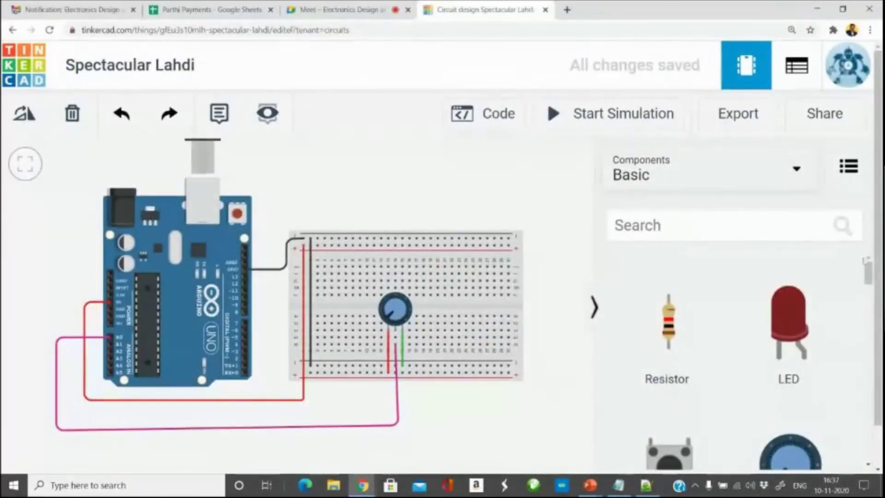
Step: Add a multimeter above the breadboard and wire its negative probe to the breadboard's top row
left_click(692, 226)
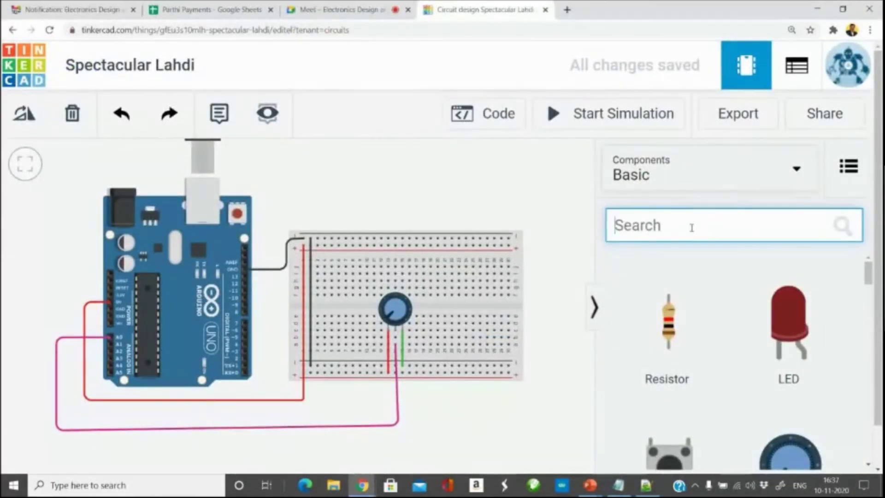
type("mul")
left_click_drag(669, 323, 484, 214)
left_click(480, 210)
left_click(481, 239)
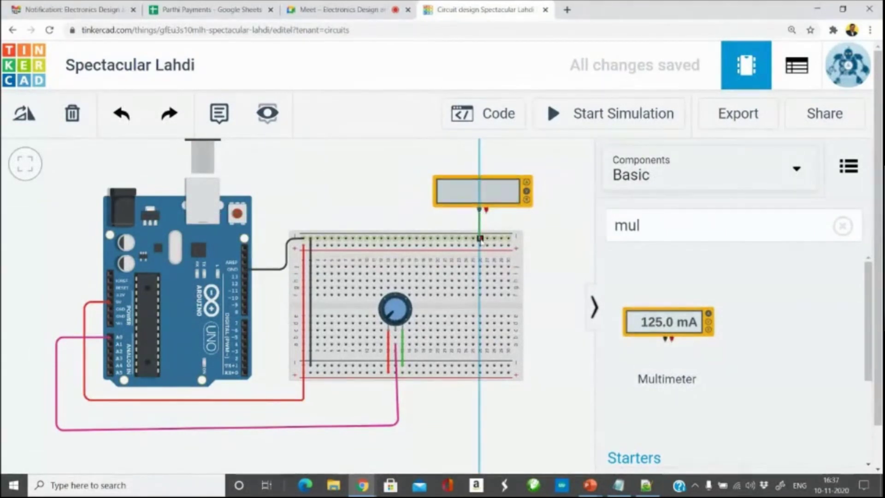
Step: Wire the multimeter's red probe to the potentiometer's middle pin and open the code editor
left_click(487, 210)
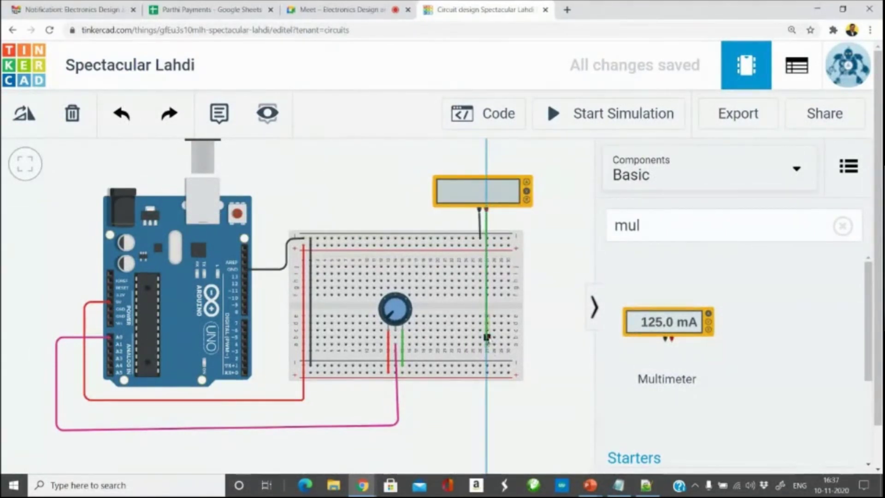
left_click(490, 307)
left_click(396, 337)
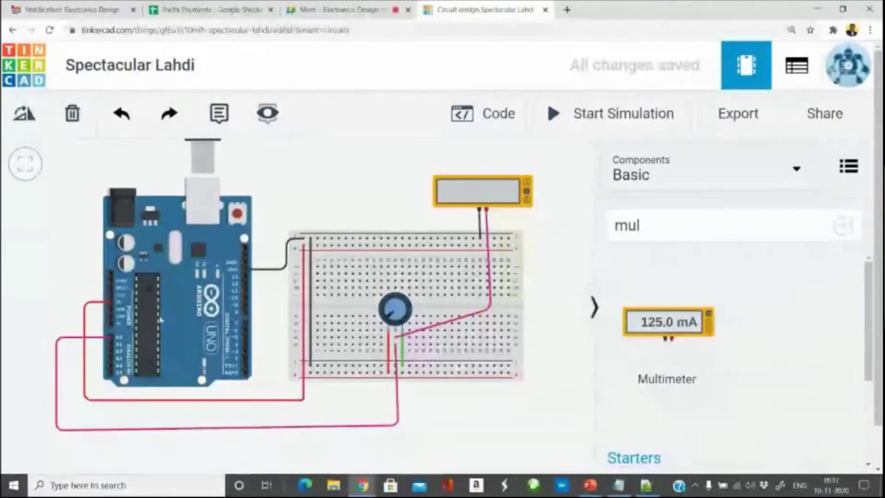
left_click(480, 114)
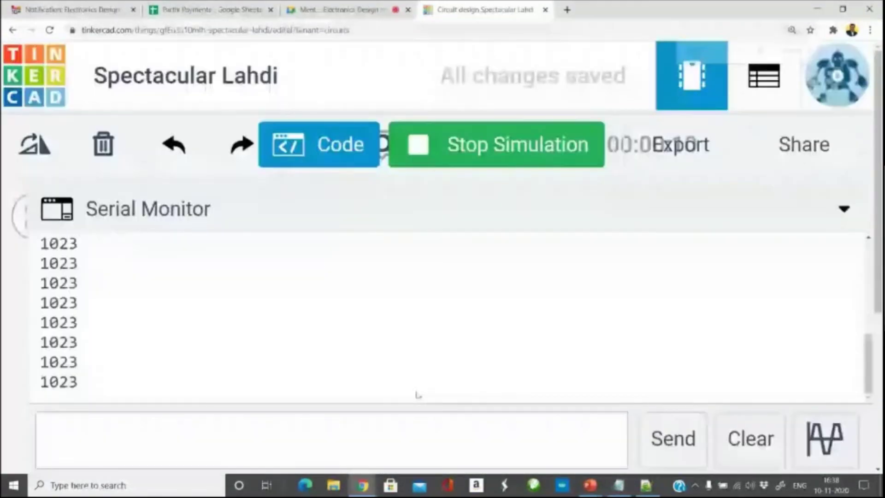
Step: Turn the potentiometer to 3.50 V and read the Serial Monitor values
key("ctrl+minus")
key("ctrl+minus")
key("ctrl+minus")
key("ctrl+minus")
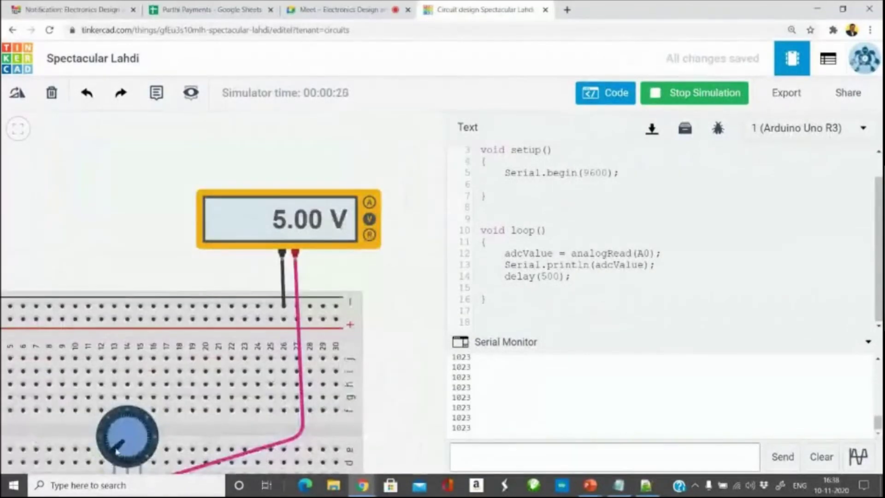
left_click_drag(115, 451, 113, 427)
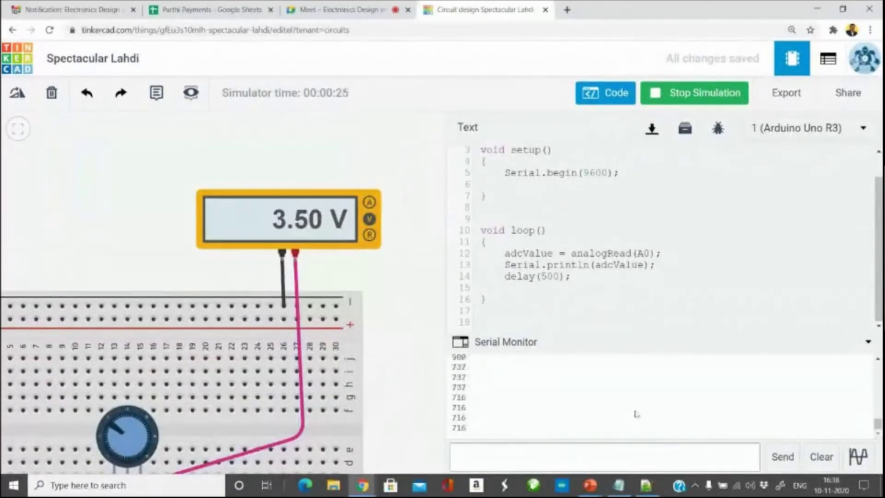
key("ctrl+plus")
key("ctrl+plus")
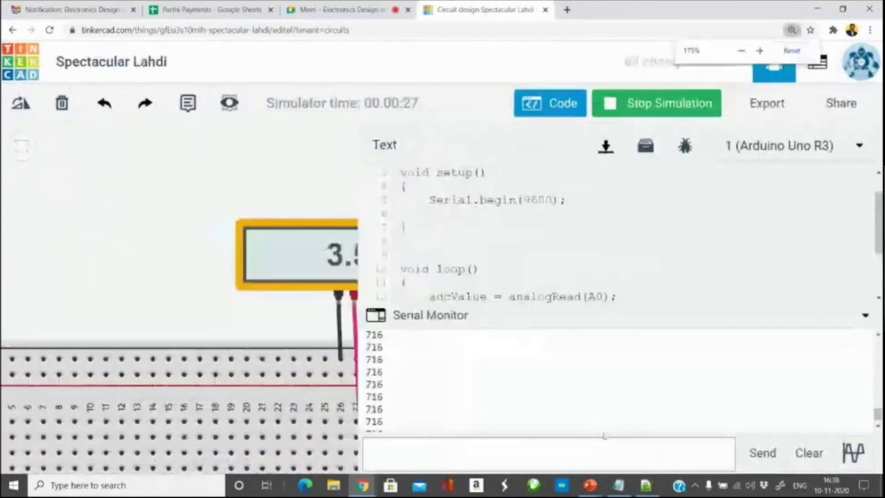
key("ctrl+plus")
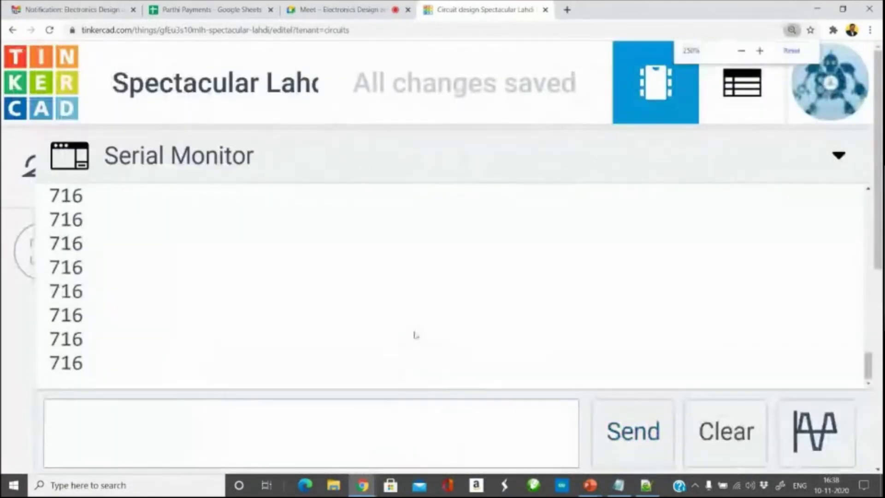
key("ctrl+minus")
key("ctrl+minus")
key("ctrl+minus")
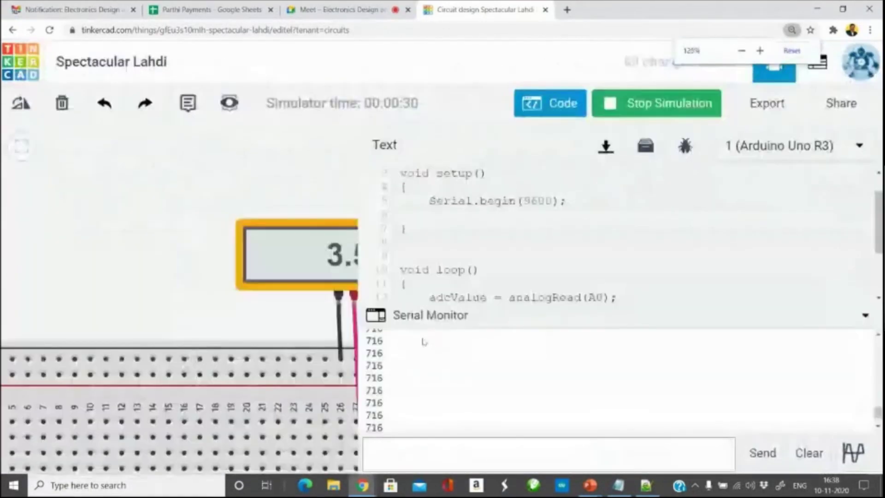
Step: Compute 1023/5 × 3.5 in Calculator and write the result on the slide
key("alt+Tab")
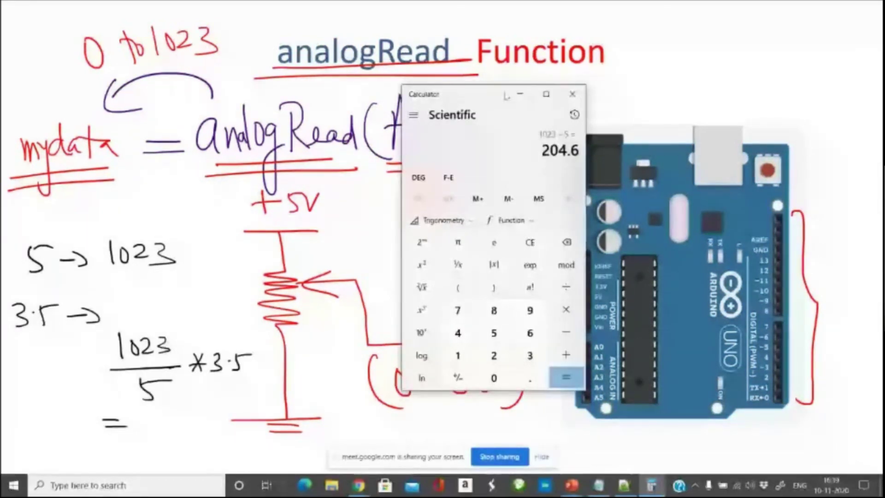
type("*3.5")
key("Return")
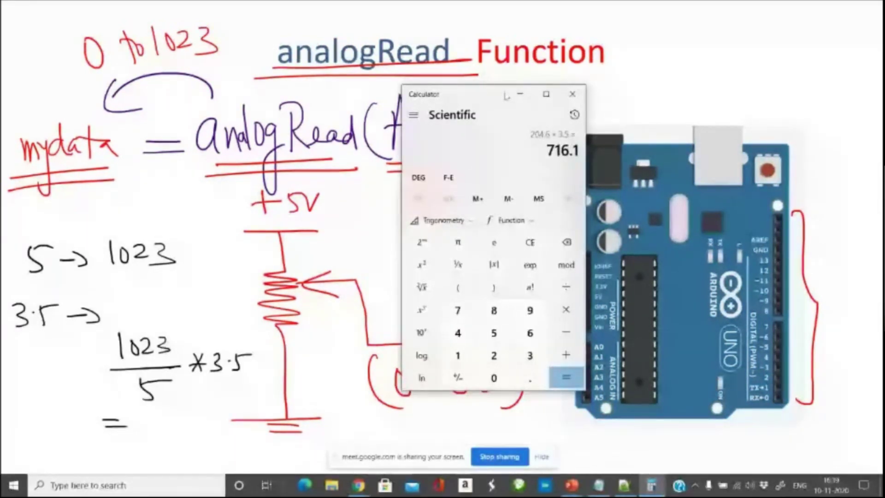
left_click(520, 94)
left_click_drag(121, 410, 134, 431)
left_click_drag(151, 409, 152, 431)
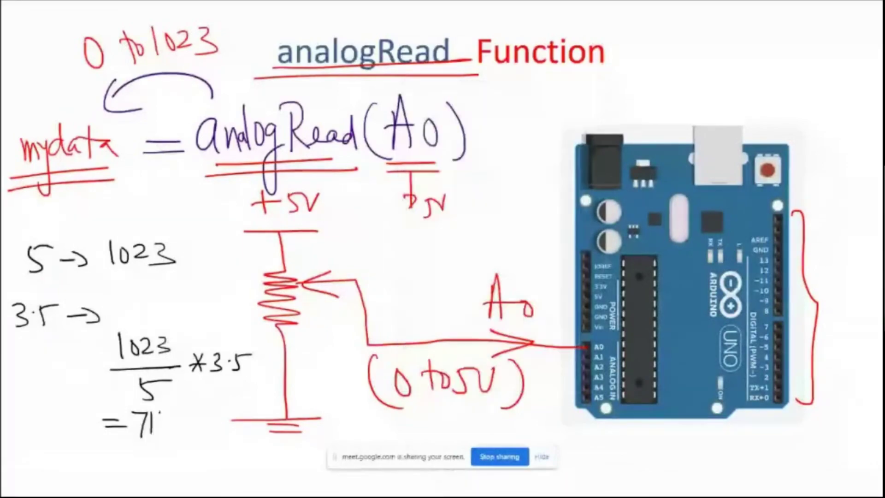
key("alt+Tab")
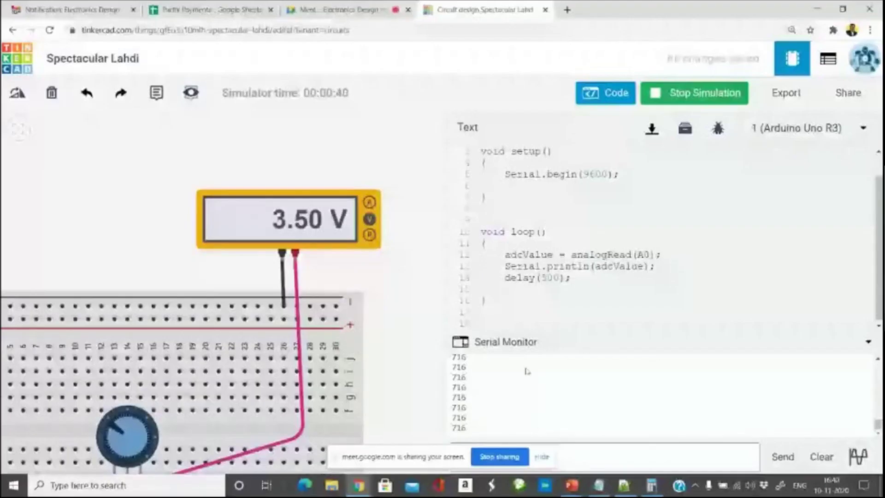
Step: Mark the 716 readings in the Serial Monitor, then clear the marks
key("ctrl+plus")
key("ctrl+plus")
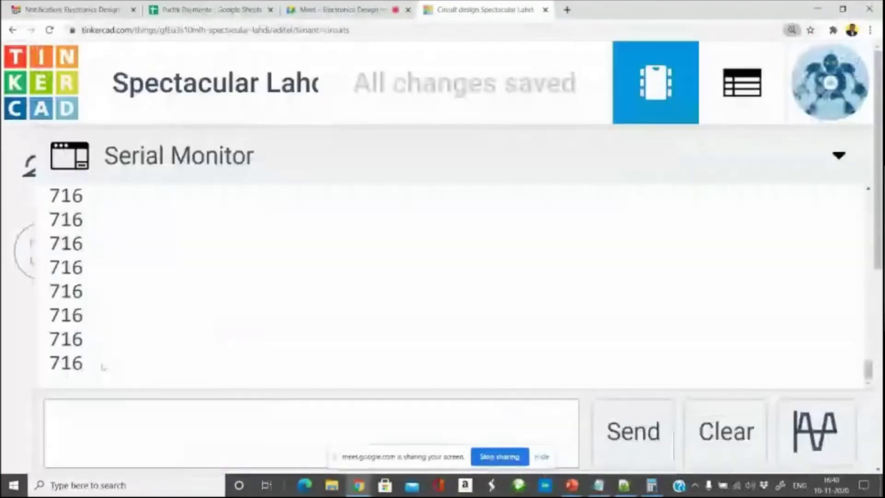
left_click_drag(51, 189, 59, 318)
left_click(138, 321)
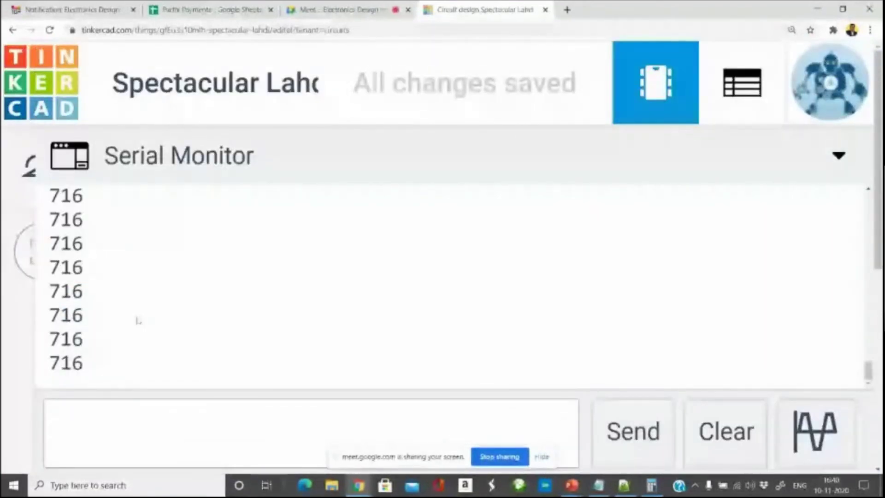
key("ctrl+minus")
key("ctrl+minus")
key("ctrl+minus")
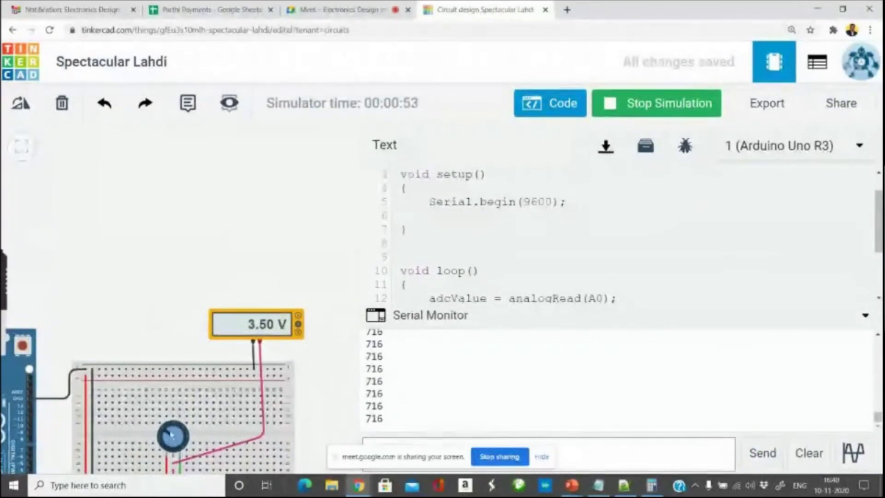
scroll(171, 434, "up", 2)
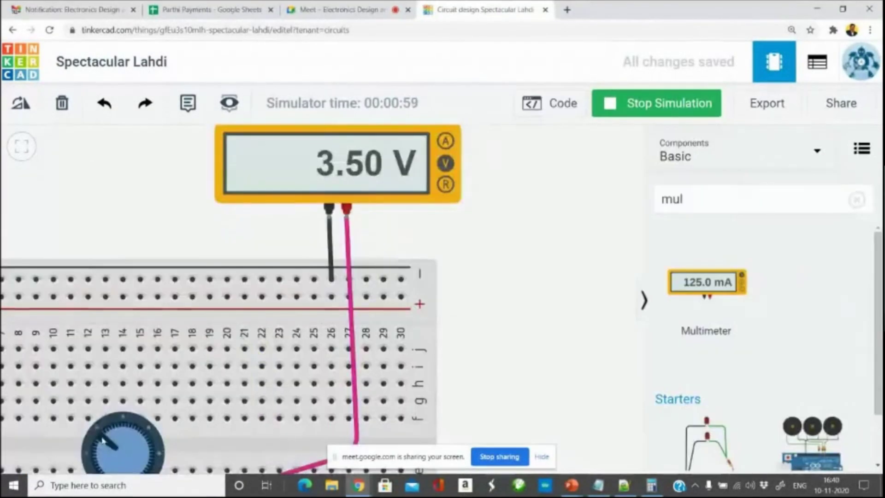
Step: Turn the potentiometer down to 1.30 V and read the 266 values in the Serial Monitor
left_click_drag(102, 441, 439, 421)
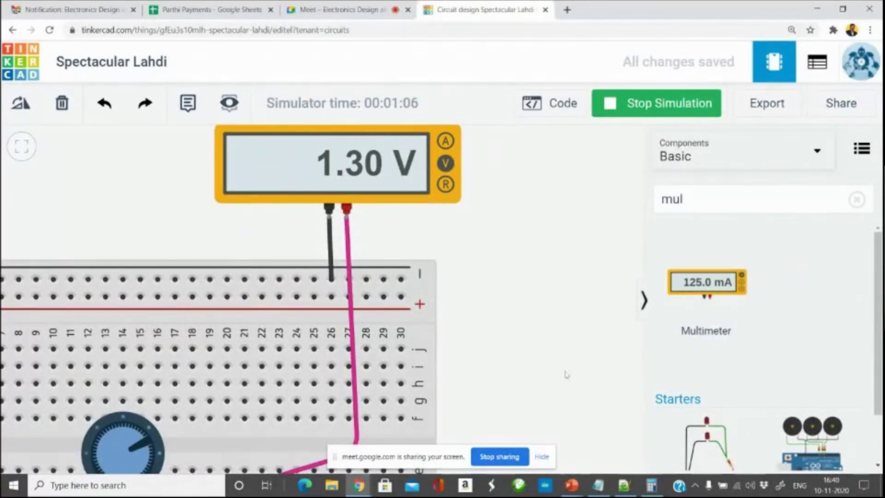
left_click(571, 104)
key("ctrl+plus")
key("ctrl+plus")
key("ctrl+plus")
key("ctrl+plus")
key("ctrl+plus")
key("ctrl+plus")
key("ctrl+plus")
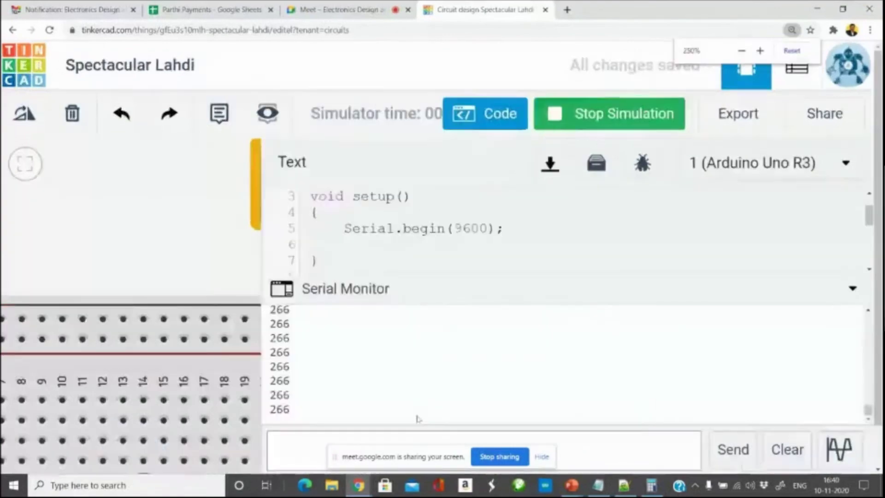
key("ctrl+minus")
key("ctrl+minus")
key("ctrl+minus")
key("ctrl+minus")
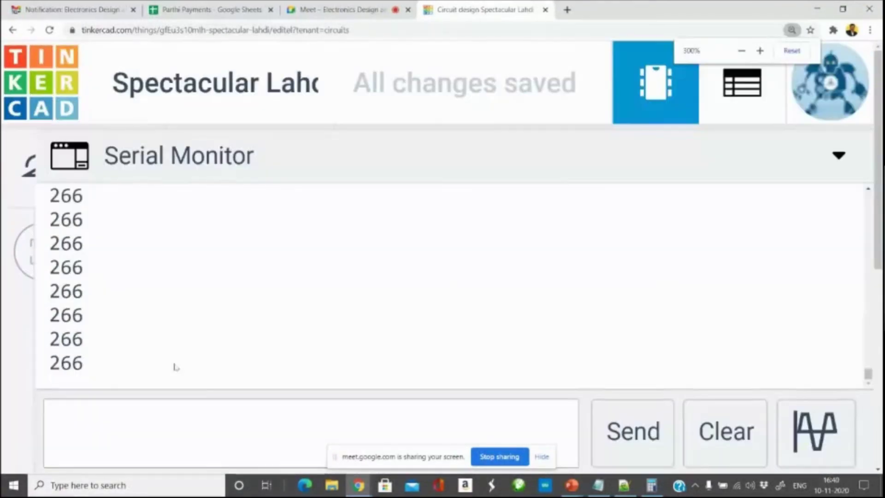
key("ctrl+minus")
scroll(188, 287, "down", 4)
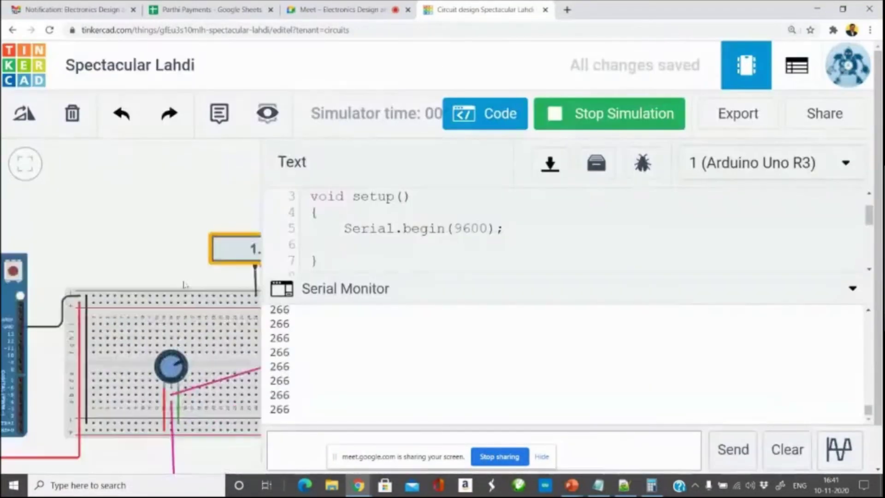
key("alt+Tab")
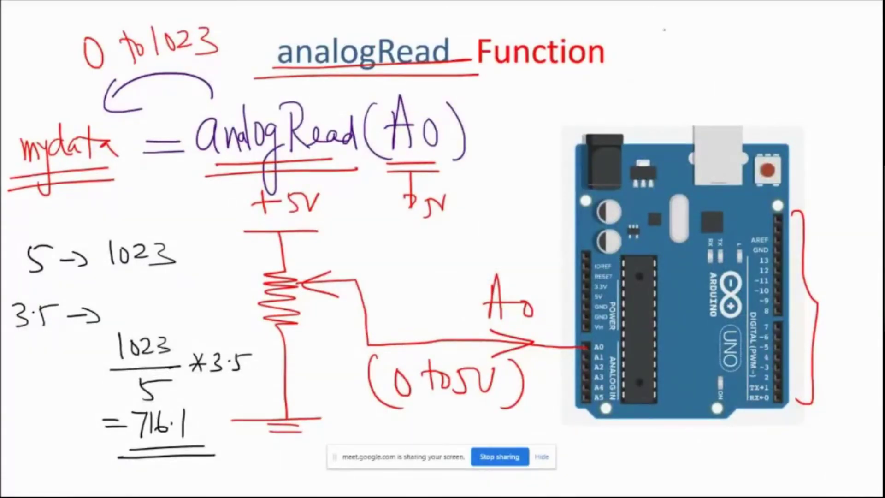
Step: Write 5 → 1023 and 1023/5 × 1.3 = at the slide's top right
left_click_drag(720, 36, 712, 46)
left_click_drag(740, 21, 740, 45)
mouse_move(752, 25)
left_mouse_down()
mouse_move(753, 39)
mouse_move(796, 48)
left_mouse_up()
left_click_drag(645, 66, 648, 87)
left_click_drag(659, 64, 666, 90)
left_click_drag(784, 60, 795, 83)
left_click_drag(727, 94, 788, 92)
left_click_drag(763, 97, 756, 115)
left_click_drag(816, 74, 818, 100)
mouse_move(805, 84)
left_mouse_down()
mouse_move(833, 78)
mouse_move(844, 109)
left_mouse_up()
left_click_drag(792, 145, 809, 144)
left_click_drag(793, 151, 811, 151)
Step: Compute 1023/5 × 1.3 = 265.98 in Calculator and compare it with the Tinkercad readings
key("alt+Tab")
type("1023")
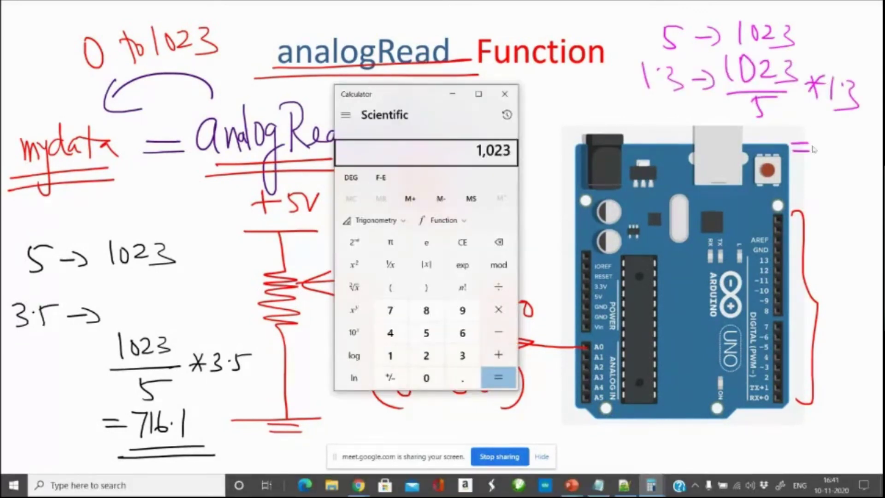
key("slash")
type("5")
key("Return")
key("asterisk")
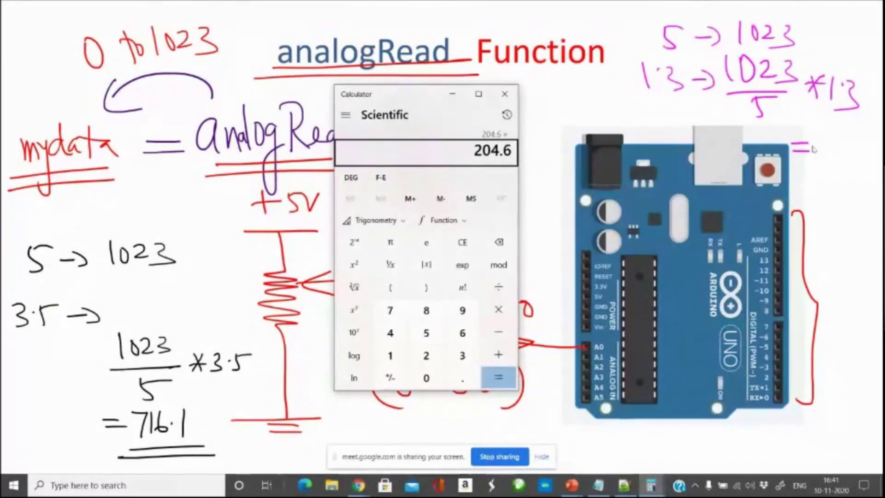
type("1.3")
key("Return")
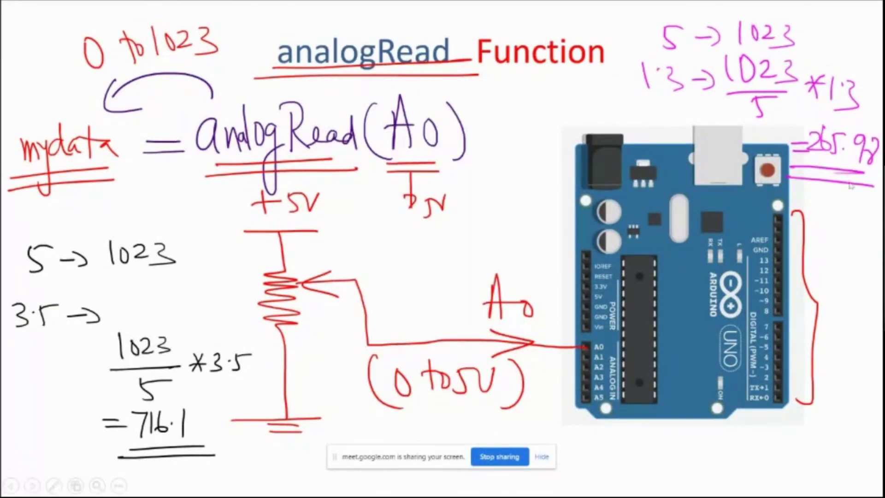
key("alt+Tab")
key("alt+Tab")
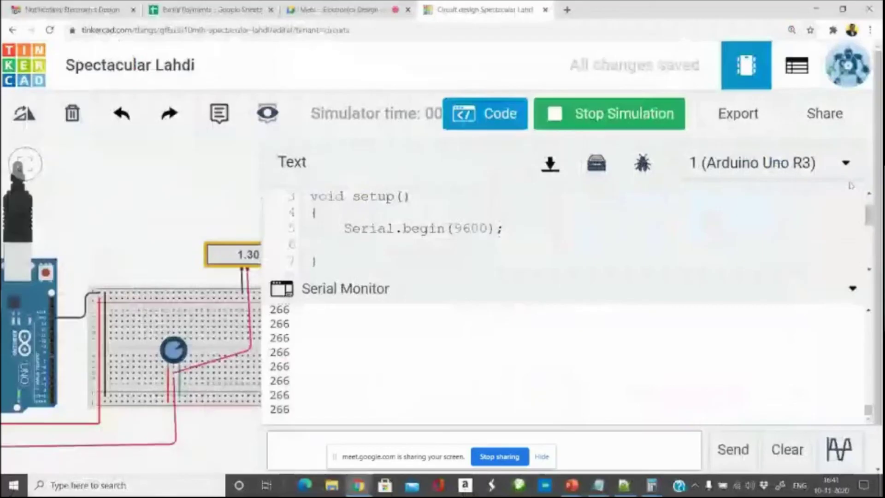
scroll(317, 390, "up", 8)
scroll(323, 391, "down", 1)
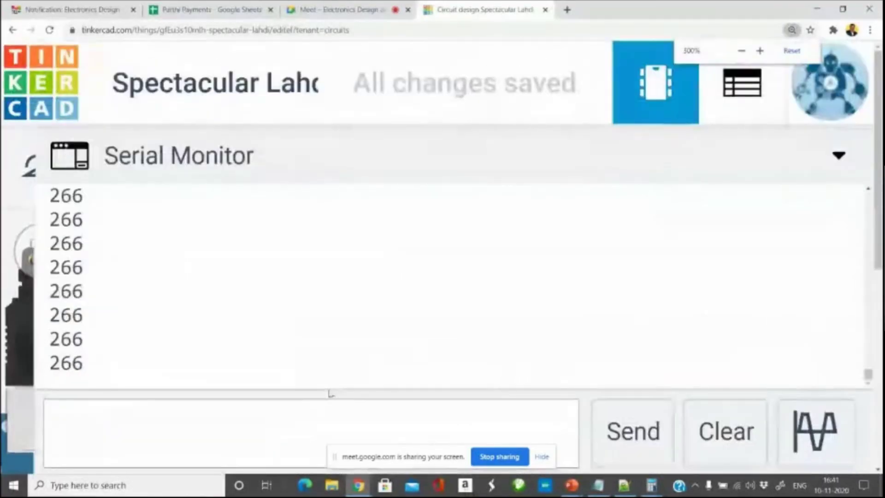